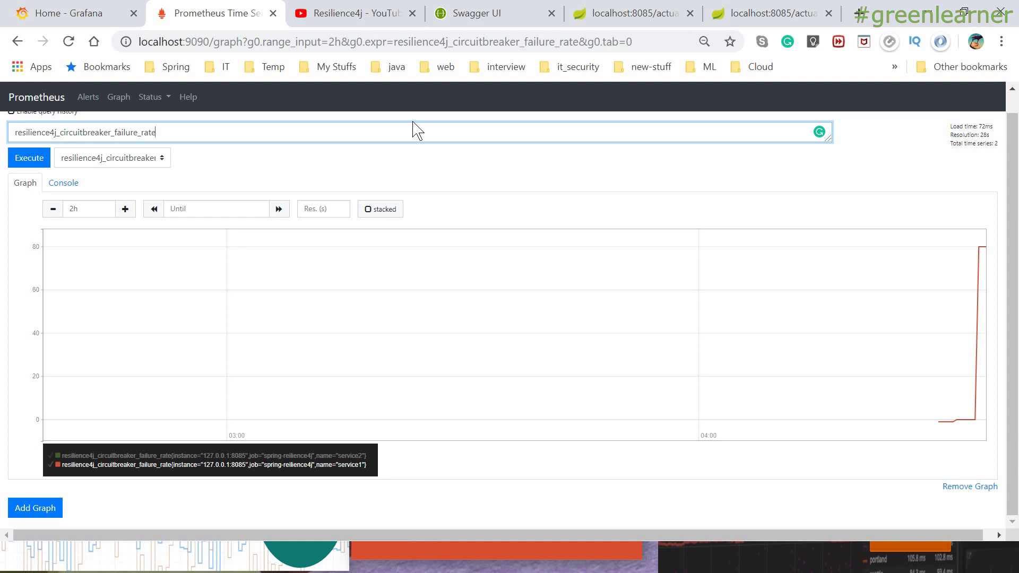
# Step: Cycle through the open windows and switch to the Prometheus download page in the browser
pyautogui.hotkey('alt', 'Tab')
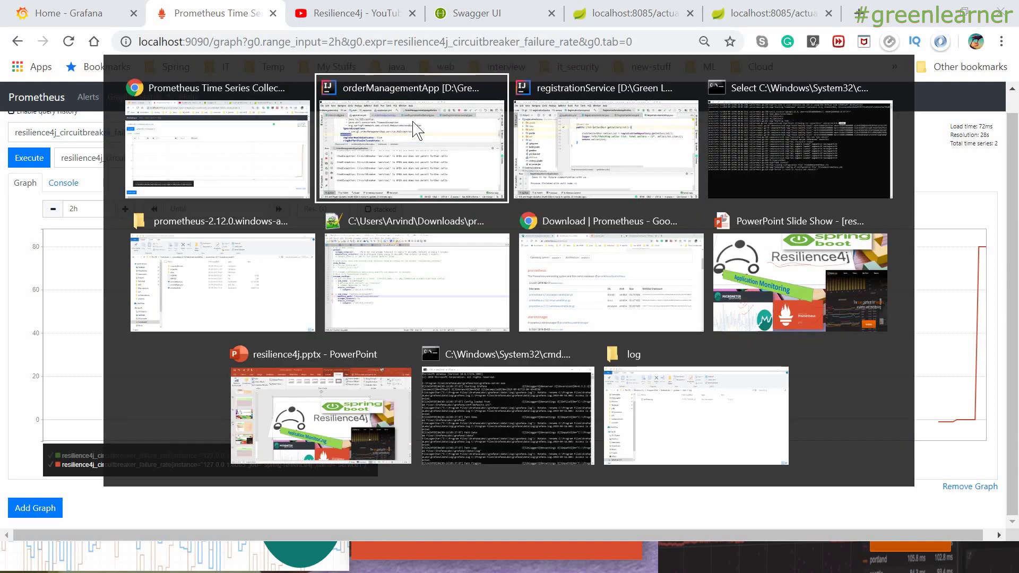
pyautogui.hotkey('alt', 'Tab')
pyautogui.hotkey('alt', 'Tab')
pyautogui.hotkey('alt', 'Tab')
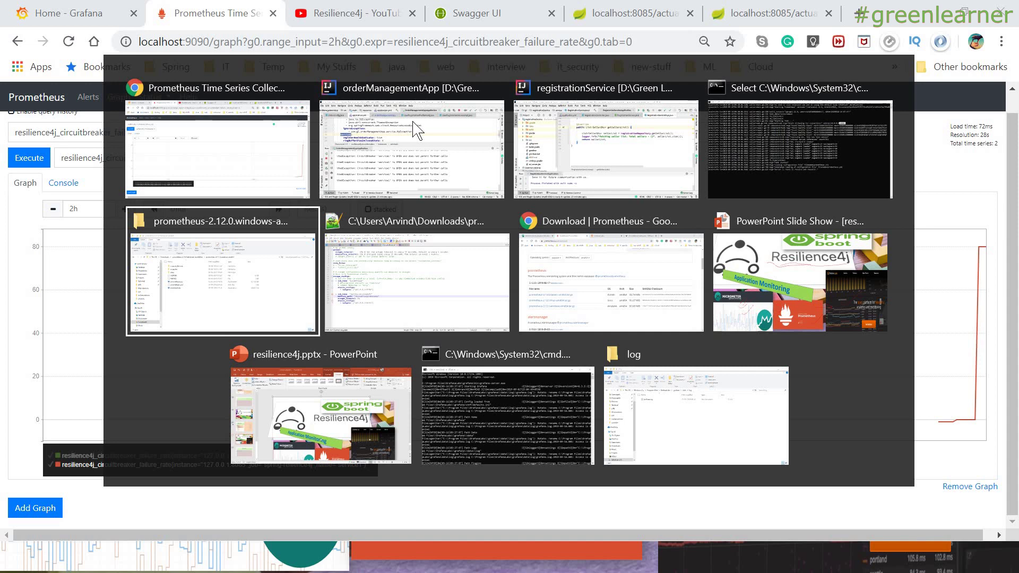
pyautogui.hotkey('alt', 'Tab')
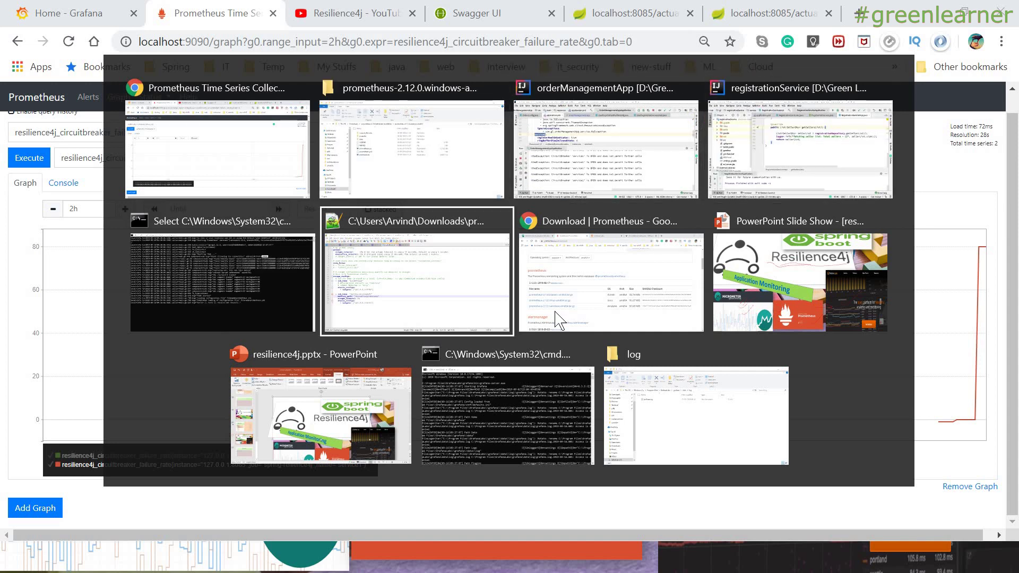
pyautogui.click(556, 313)
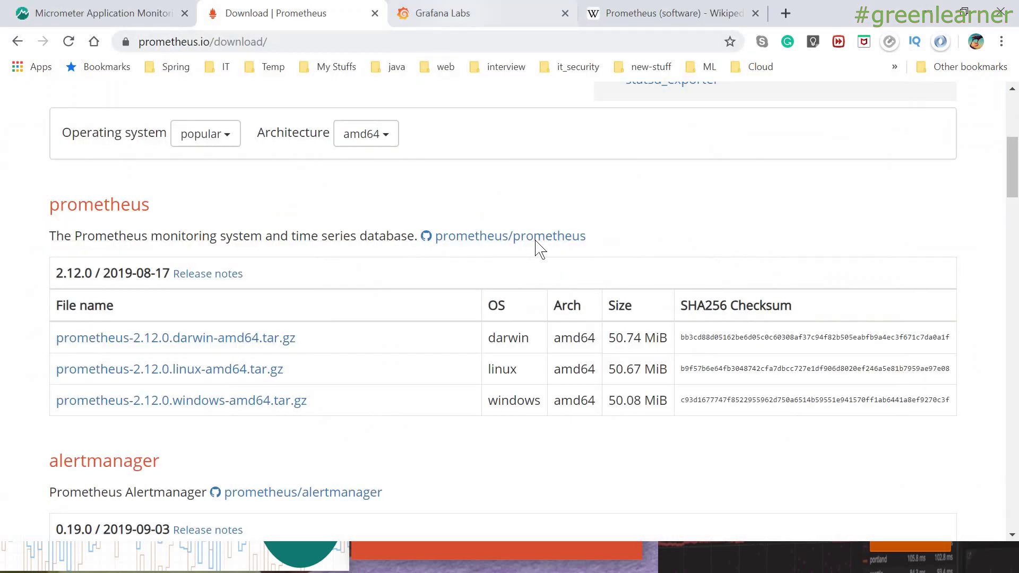
# Step: Switch to the Grafana Labs tab, read its home page headlines, and go to Get Grafana
pyautogui.hotkey('ctrl', 'Tab')
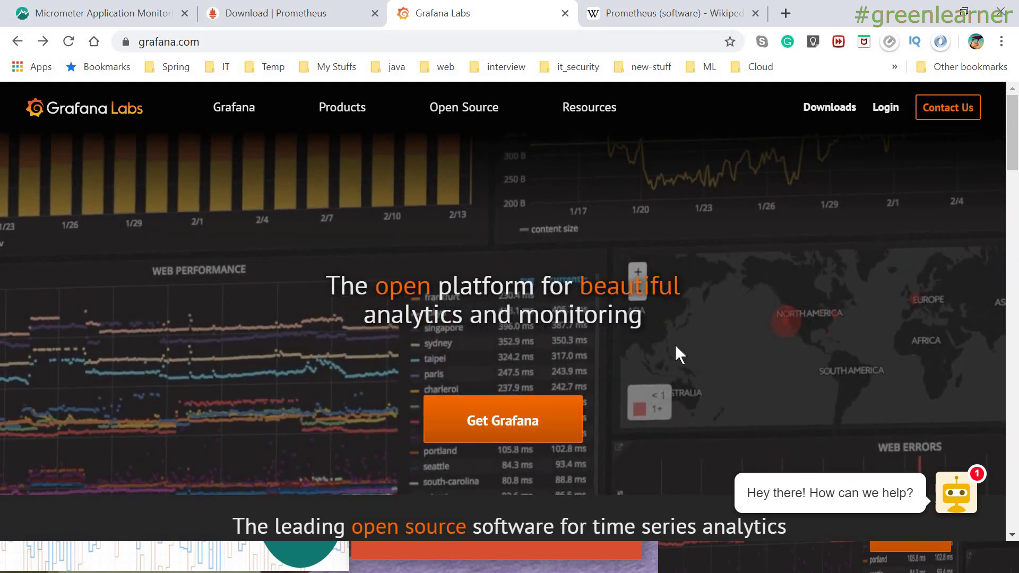
pyautogui.moveTo(673, 290); pyautogui.dragTo(340, 287)
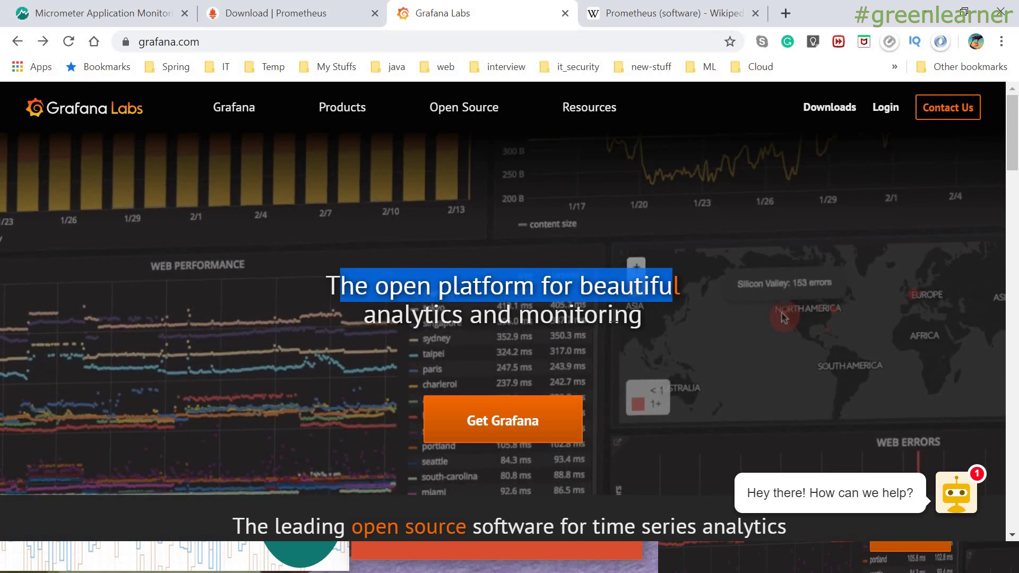
pyautogui.moveTo(614, 316); pyautogui.dragTo(385, 344)
pyautogui.scroll(-6, 362, 343)
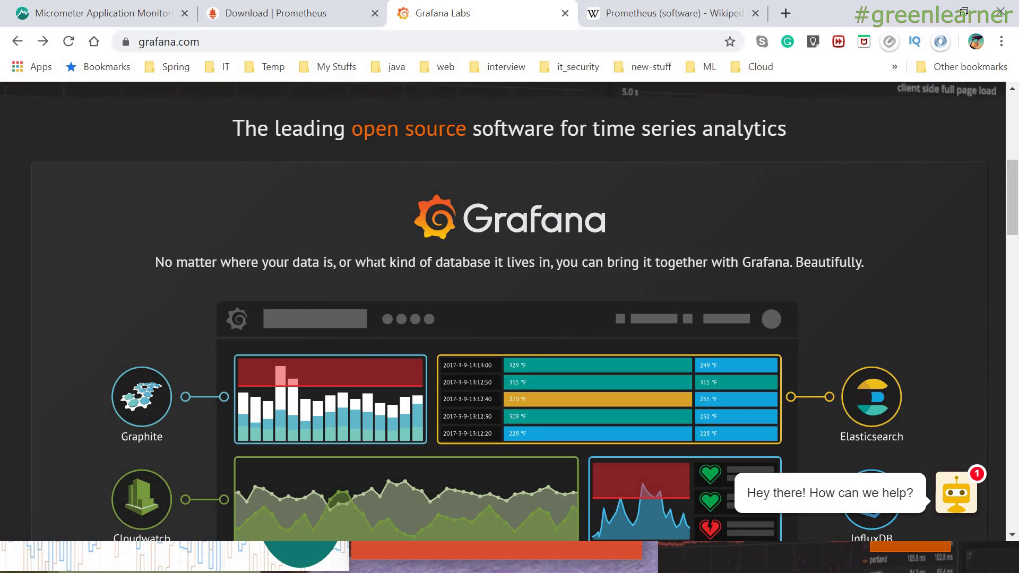
pyautogui.scroll(-15, 533, 410)
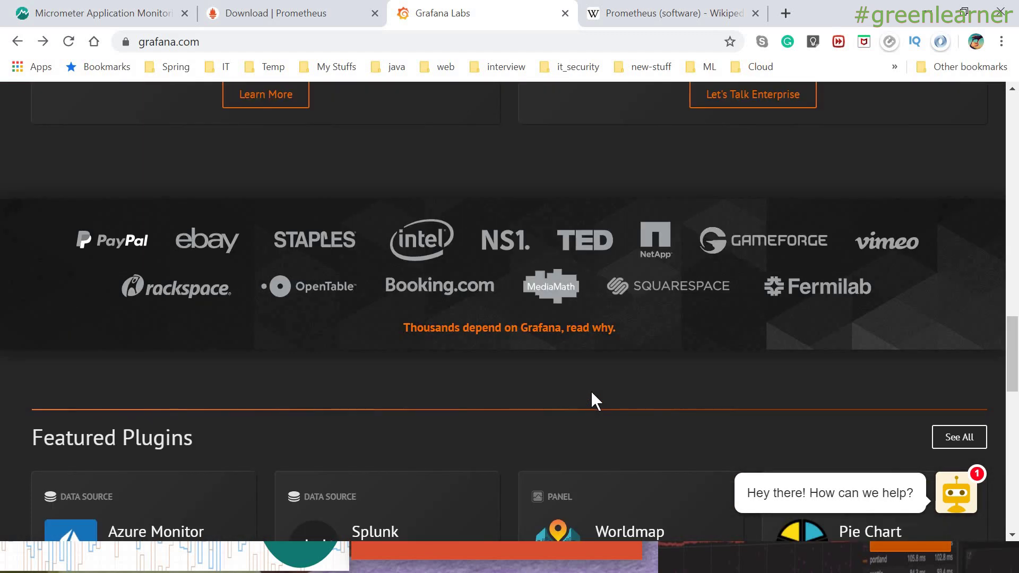
pyautogui.scroll(20, 591, 392)
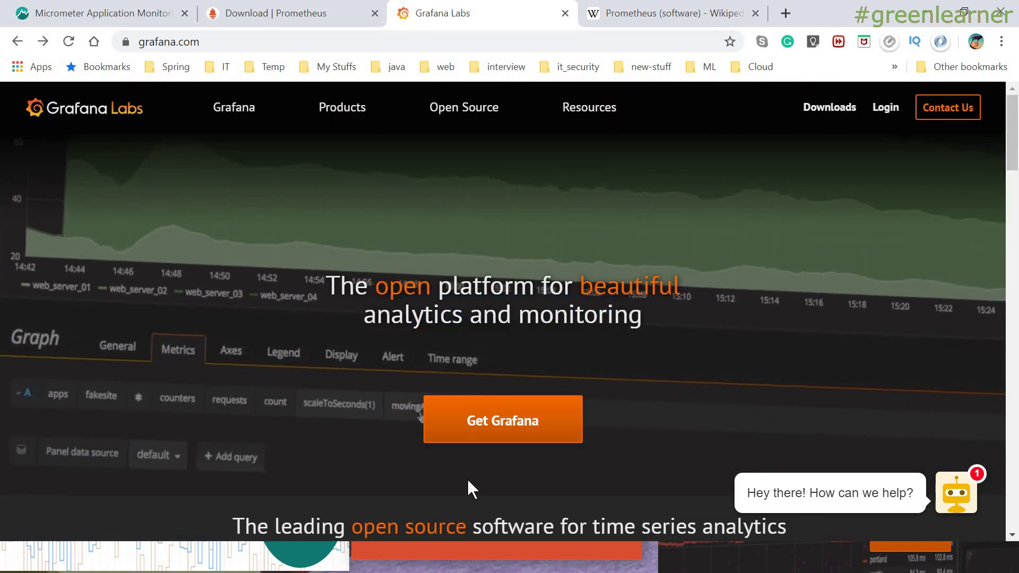
pyautogui.click(450, 434)
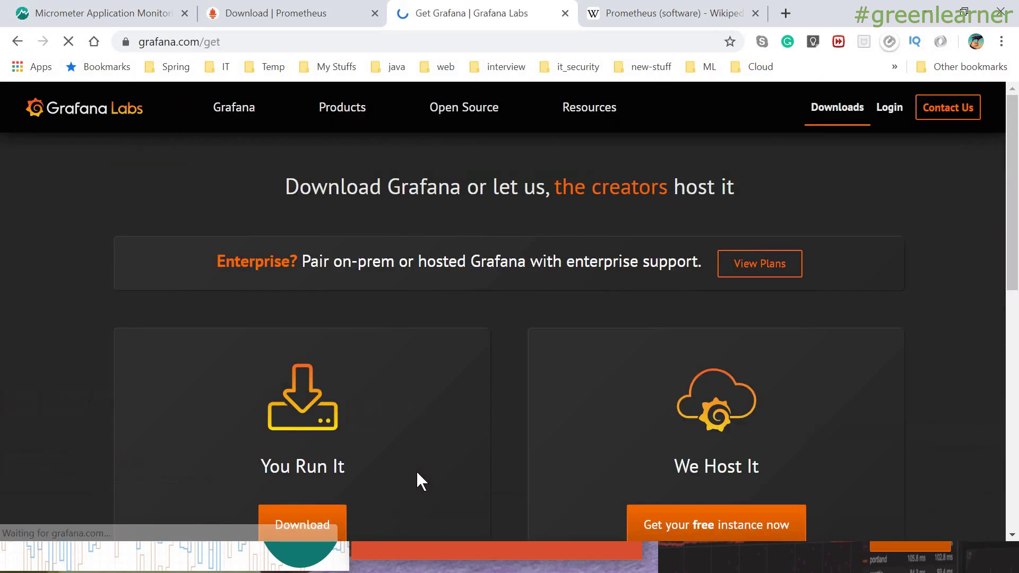
# Step: Open the Grafana 6.3.5 download page, then switch to the extracted Prometheus folder window
pyautogui.scroll(-3, 307, 375)
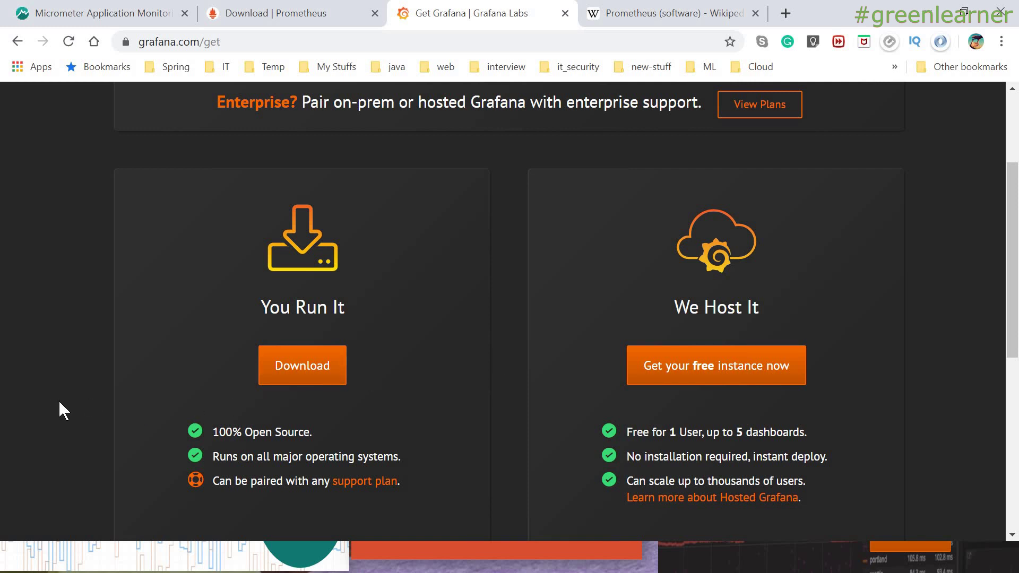
pyautogui.click(293, 381)
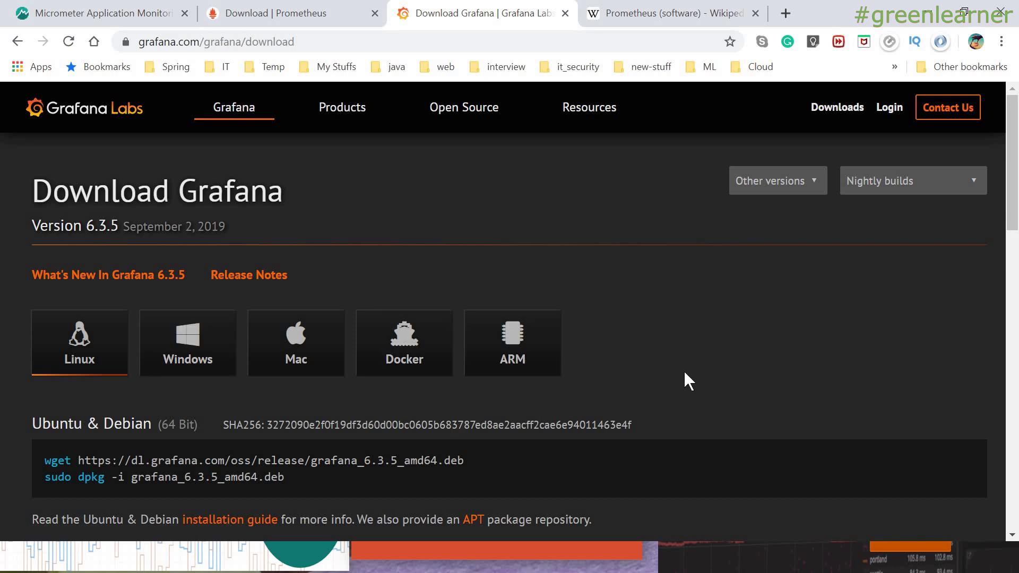
pyautogui.scroll(-4, 685, 378)
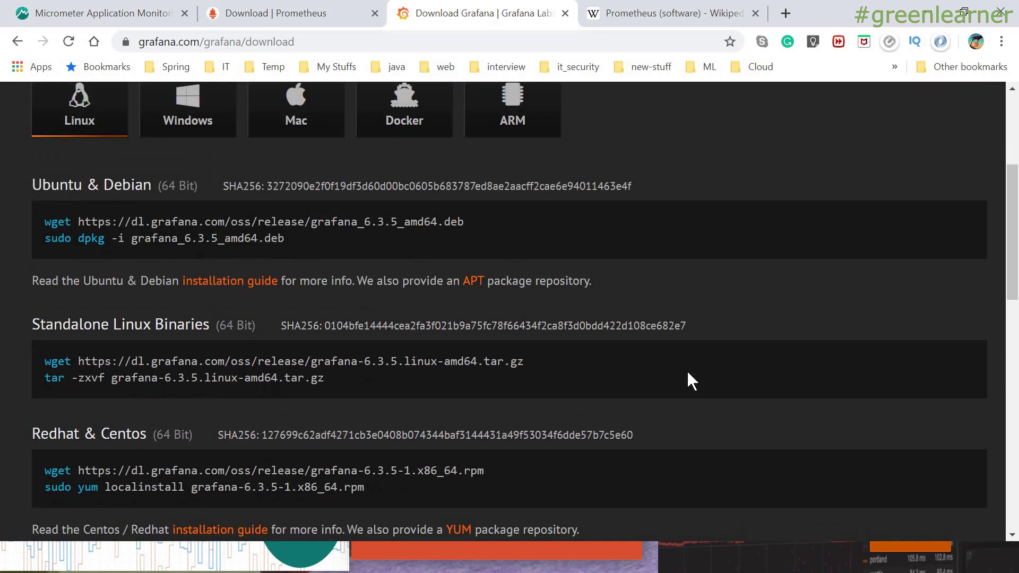
pyautogui.hotkey('alt', 'Tab')
pyautogui.hotkey('alt', 'Tab')
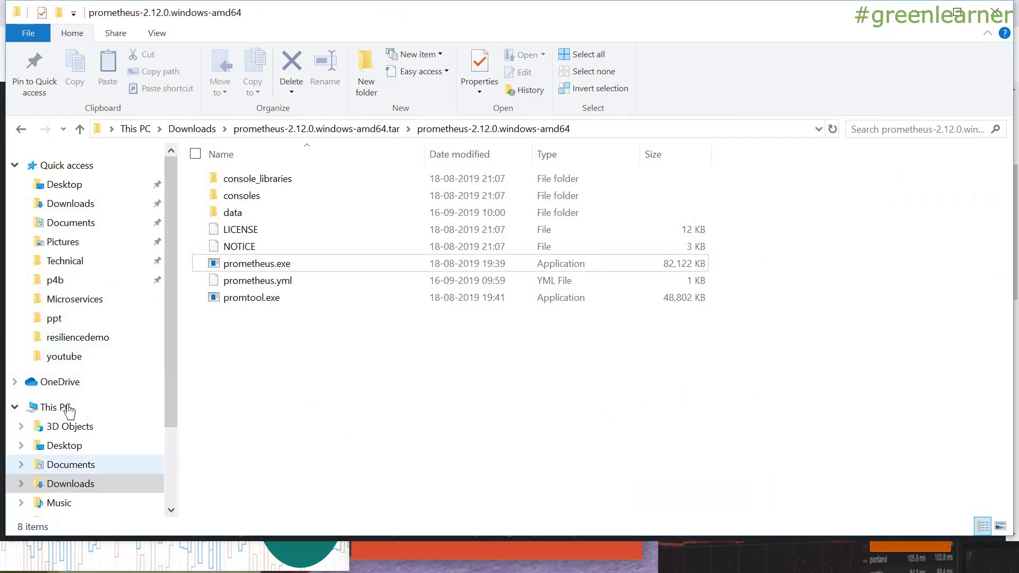
# Step: Browse to C:\Program Files\GrafanaLabs\grafana\bin in File Explorer
pyautogui.click(66, 408)
pyautogui.doubleClick(318, 318)
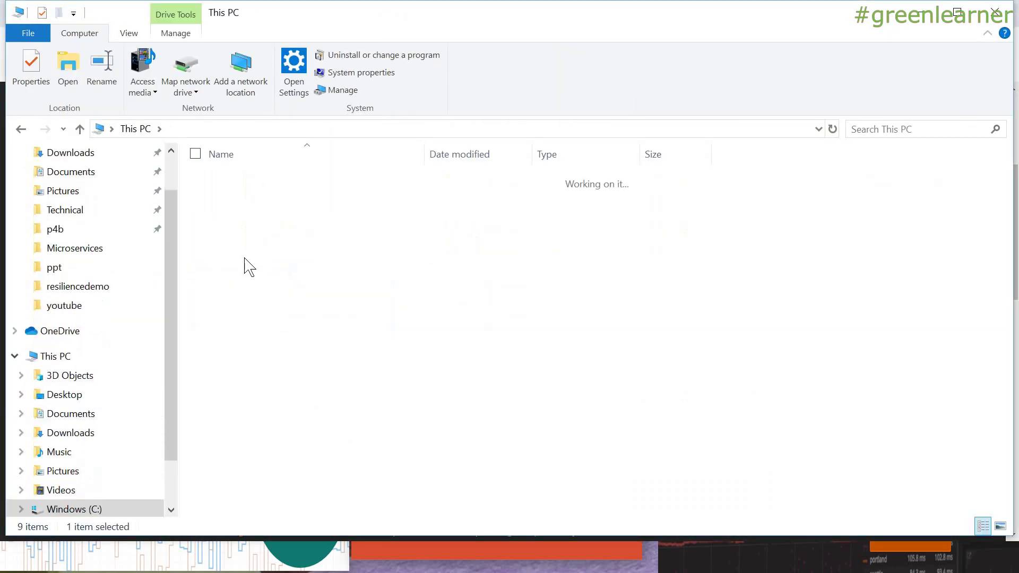
pyautogui.doubleClick(268, 331)
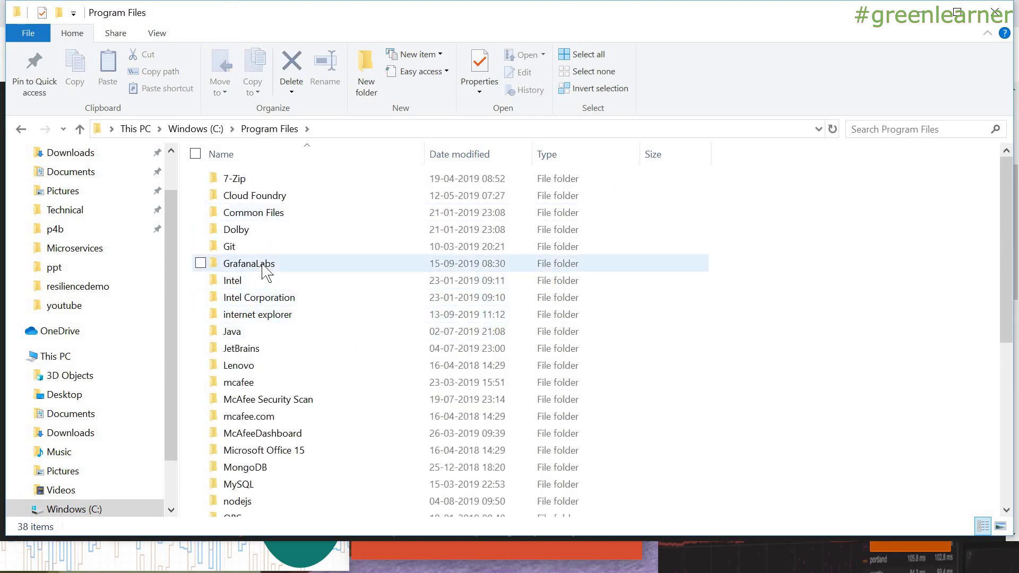
pyautogui.doubleClick(261, 264)
pyautogui.doubleClick(268, 178)
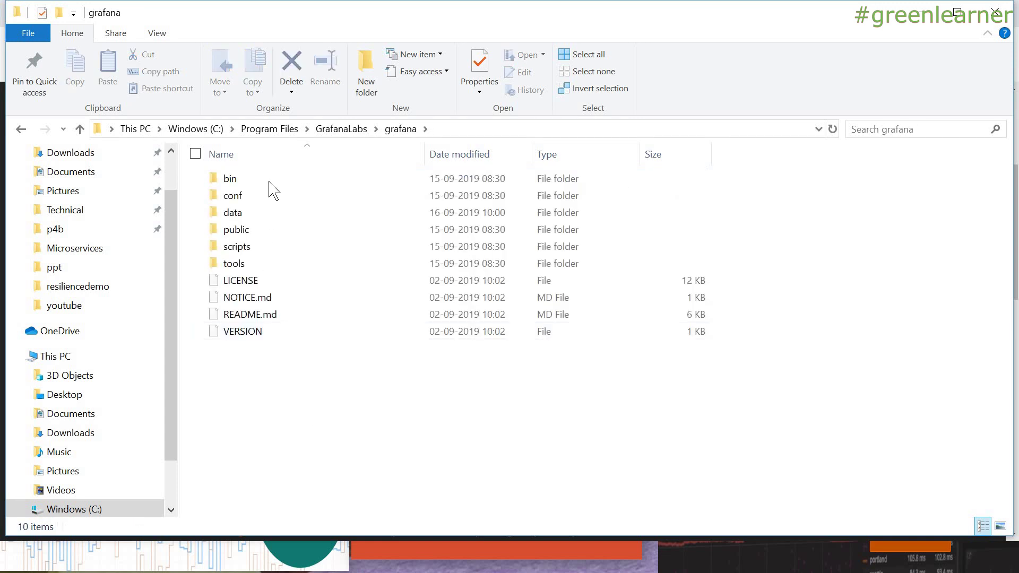
pyautogui.press('Return')
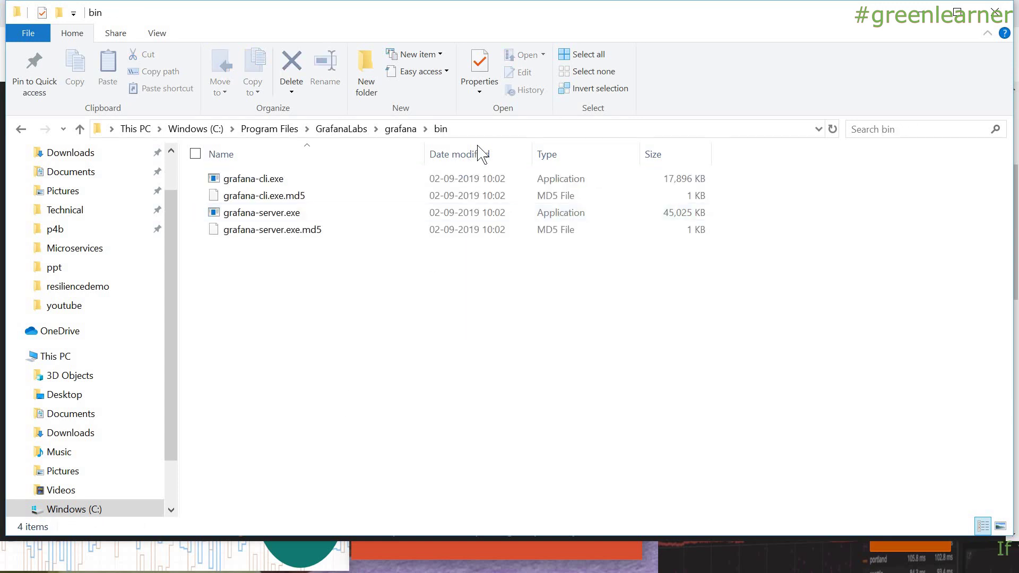
# Step: Select grafana-server.exe and switch to the command prompt running it
pyautogui.hotkey('alt', 'd')
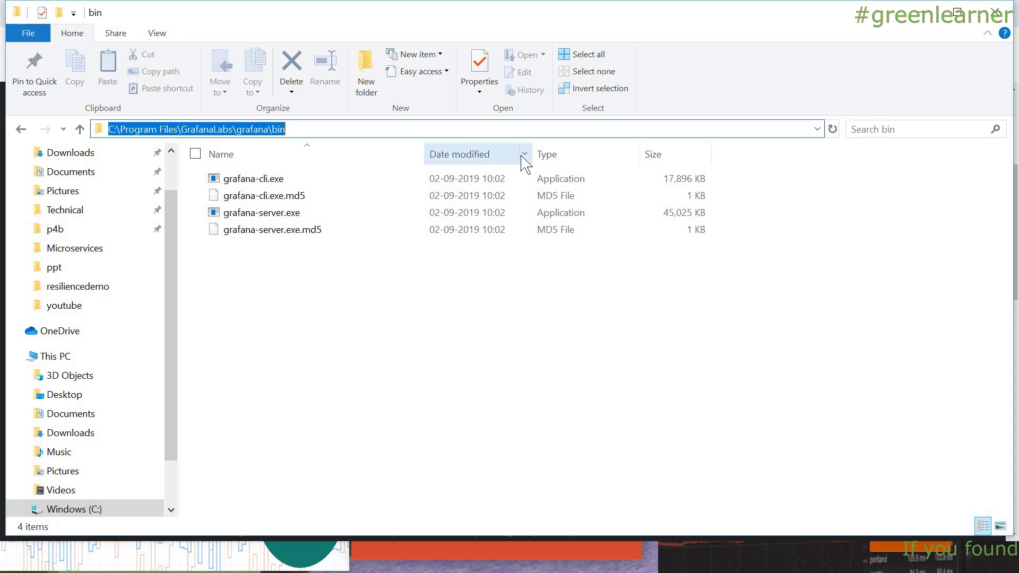
pyautogui.click(279, 211)
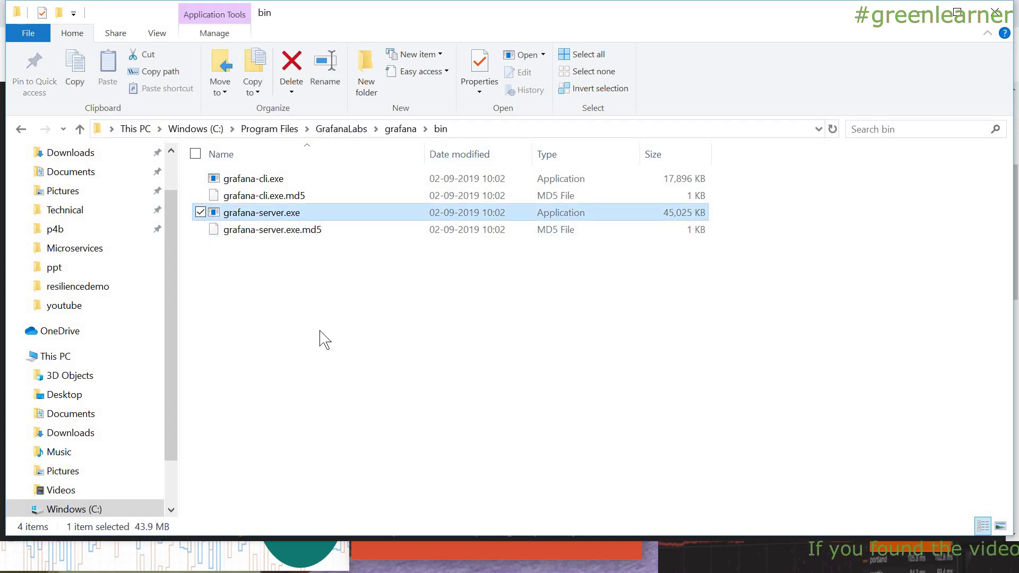
pyautogui.hotkey('alt', 'Tab')
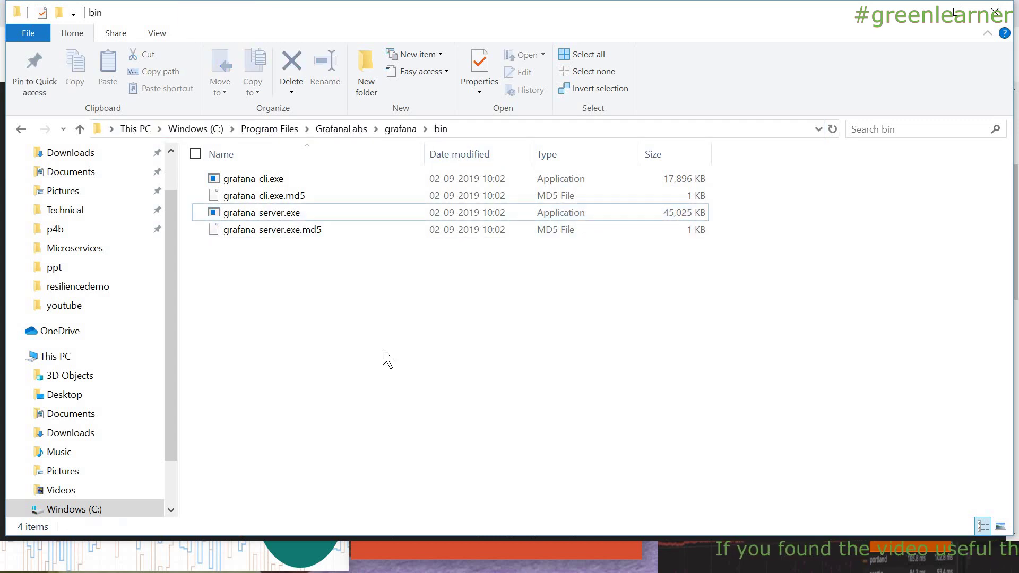
pyautogui.hotkey('alt', 'Tab')
pyautogui.hotkey('alt', 'Tab')
pyautogui.hotkey('alt', 'Tab')
pyautogui.hotkey('alt', 'Tab')
pyautogui.hotkey('alt', 'Tab')
pyautogui.hotkey('alt', 'Tab')
pyautogui.hotkey('alt', 'Tab')
pyautogui.hotkey('alt', 'Tab')
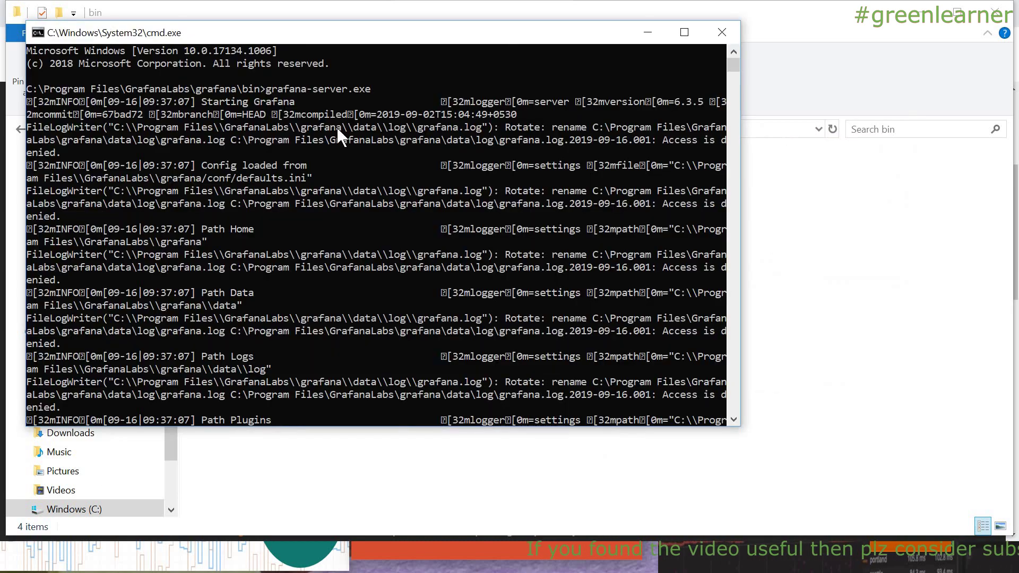
# Step: Mark the grafana-server.exe output, resume it, and close the console after the port 3000 error
pyautogui.moveTo(260, 88); pyautogui.dragTo(371, 89)
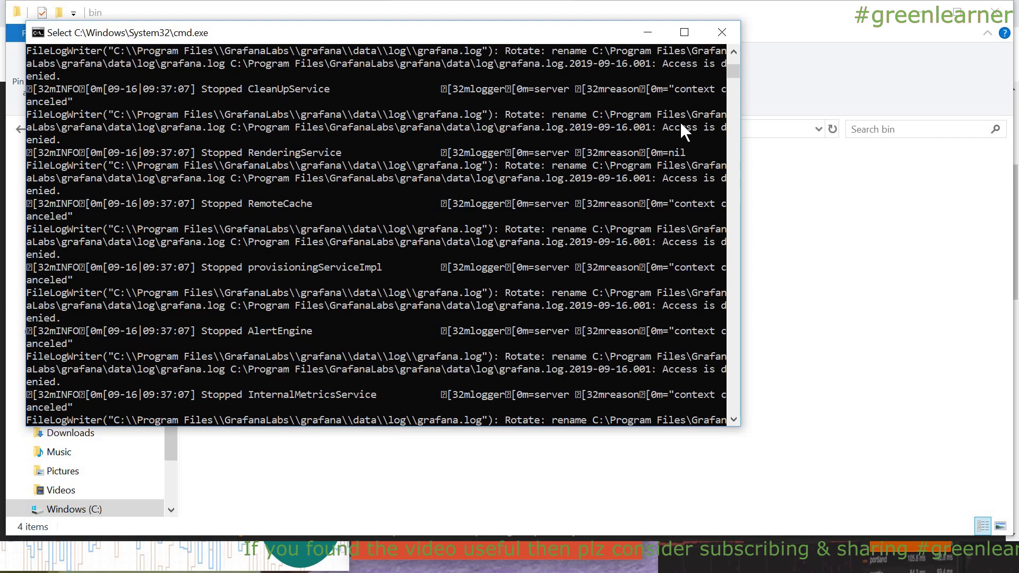
pyautogui.hotkey('shift', 'Down')
pyautogui.hotkey('shift', 'Down')
pyautogui.hotkey('shift', 'Down')
pyautogui.hotkey('shift', 'Down')
pyautogui.hotkey('shift', 'Down')
pyautogui.hotkey('shift', 'Down')
pyautogui.hotkey('shift', 'Down')
pyautogui.hotkey('shift', 'Down')
pyautogui.hotkey('shift', 'Down')
pyautogui.hotkey('shift', 'Down')
pyautogui.hotkey('shift', 'Down')
pyautogui.hotkey('shift', 'Down')
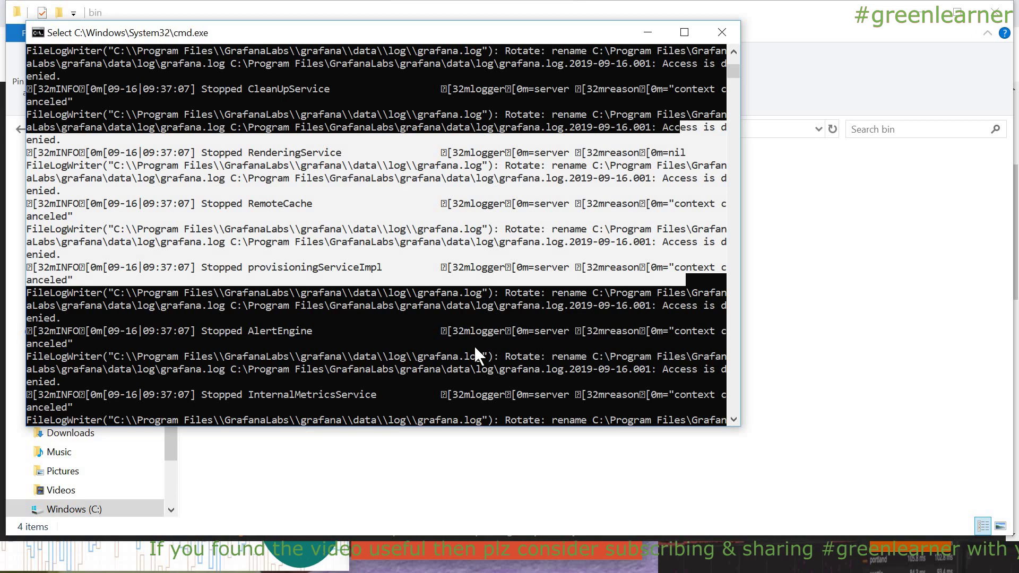
pyautogui.hotkey('ctrl', 'c')
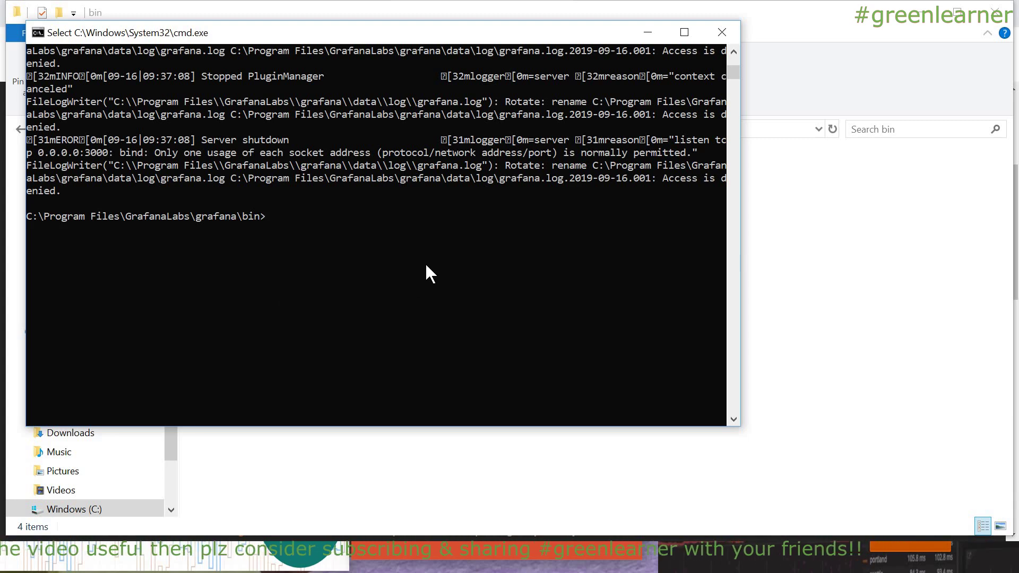
pyautogui.hotkey('alt', 'F4')
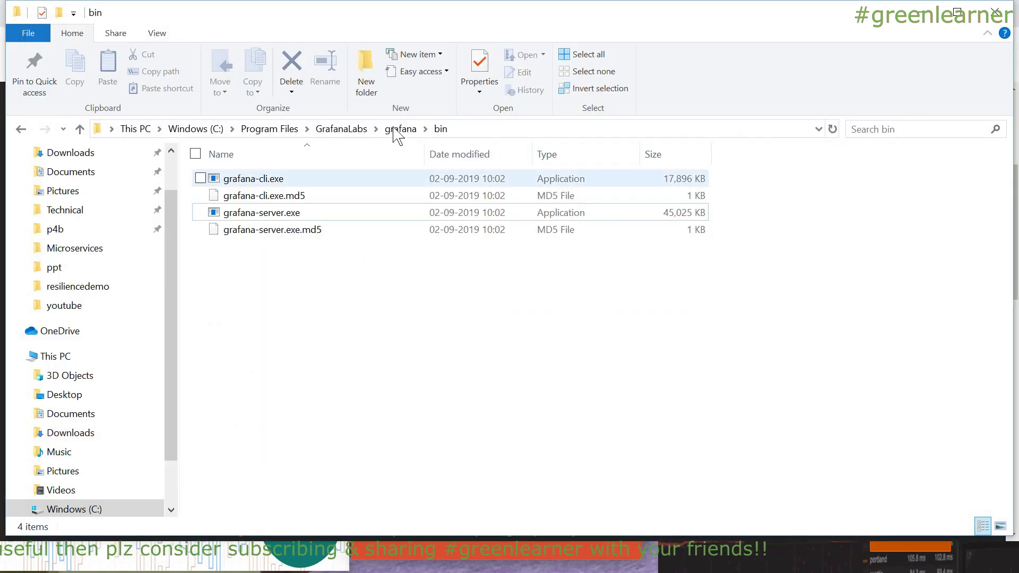
# Step: Open grafana.log from grafana\data\log in Notepad++ and place the cursor on line 20
pyautogui.click(401, 128)
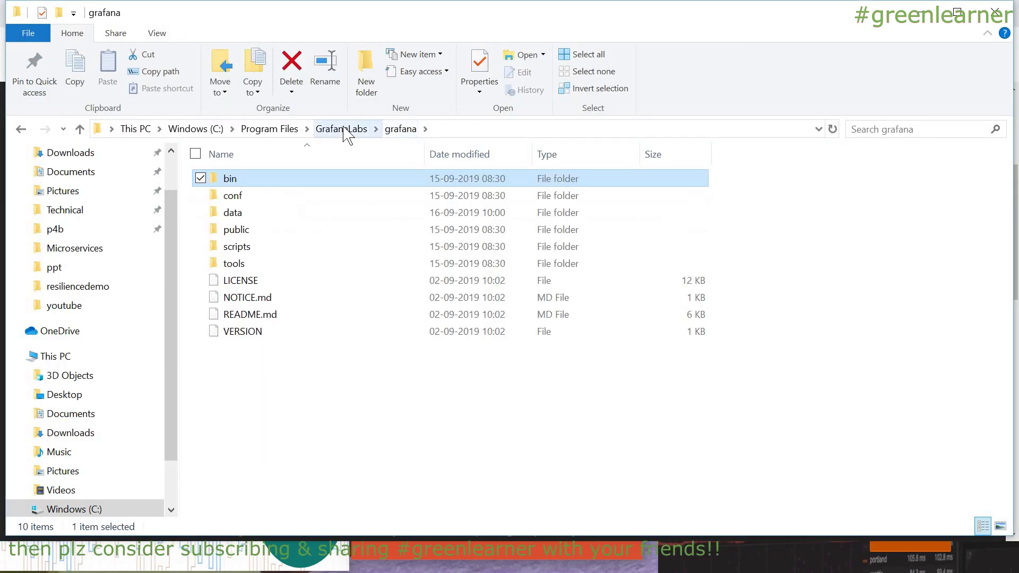
pyautogui.doubleClick(238, 215)
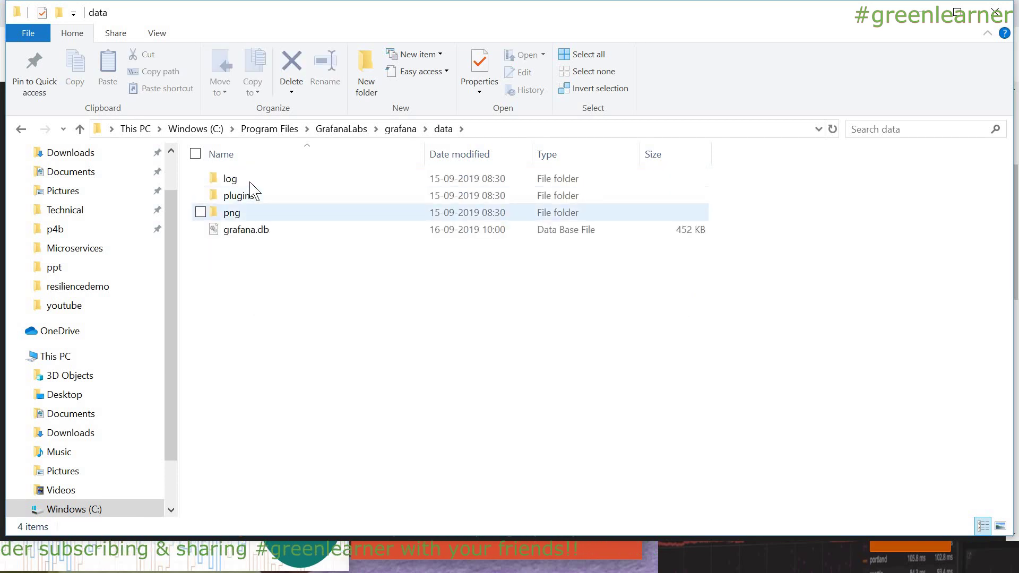
pyautogui.doubleClick(251, 183)
pyautogui.click(255, 186)
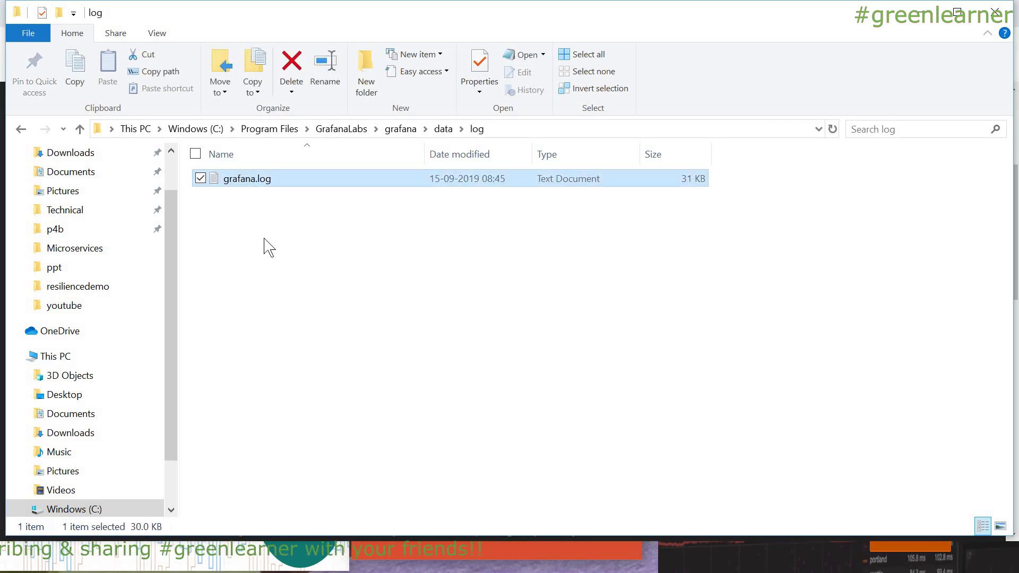
pyautogui.rightClick(253, 171)
pyautogui.click(143, 267)
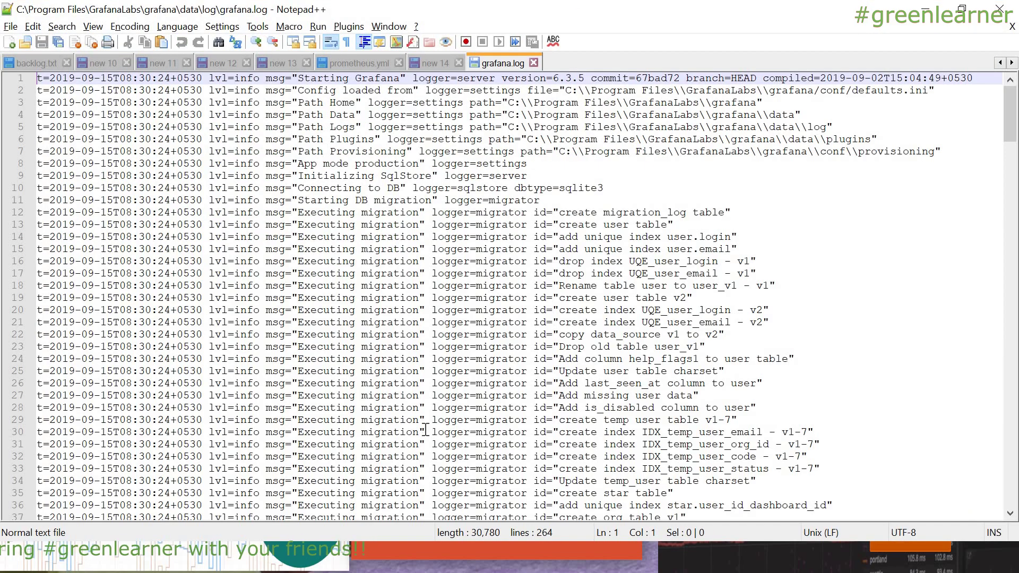
pyautogui.click(447, 309)
# Step: Locate the HTTP Server Listen port 3000 and the 404 query line at the end of grafana.log
pyautogui.scroll(-20, 392, 424)
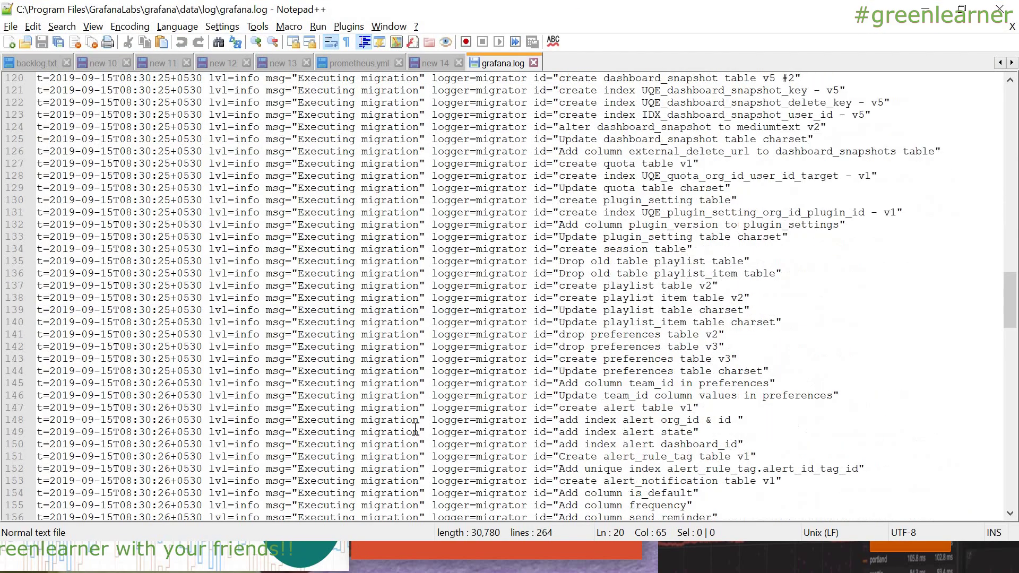
pyautogui.scroll(-20, 391, 424)
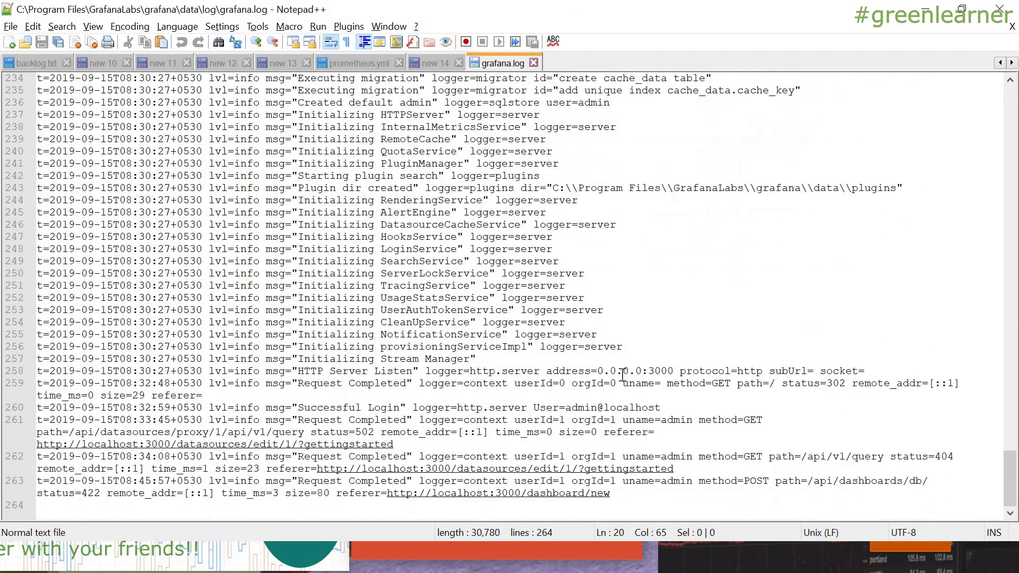
pyautogui.doubleClick(664, 371)
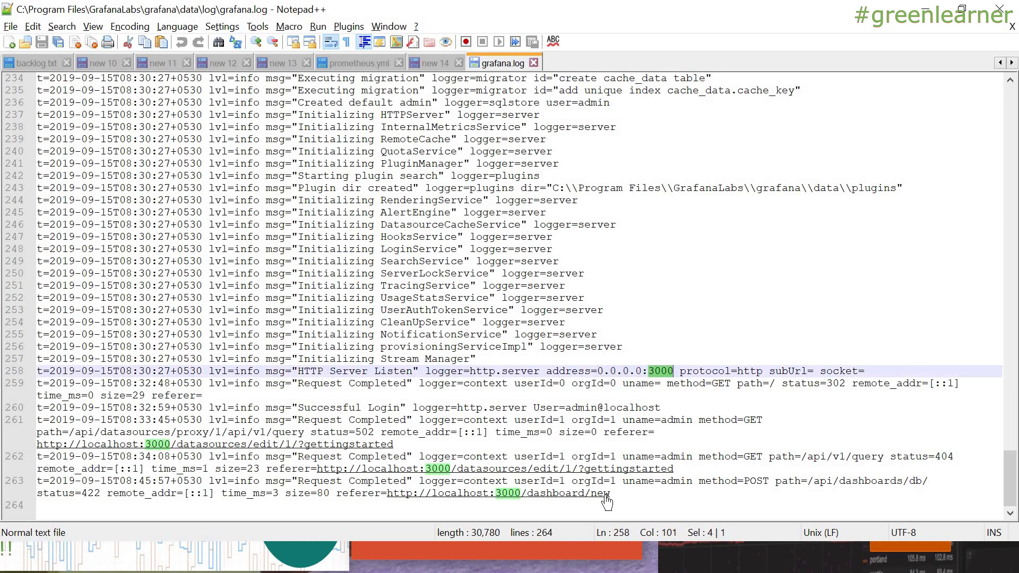
pyautogui.click(737, 462)
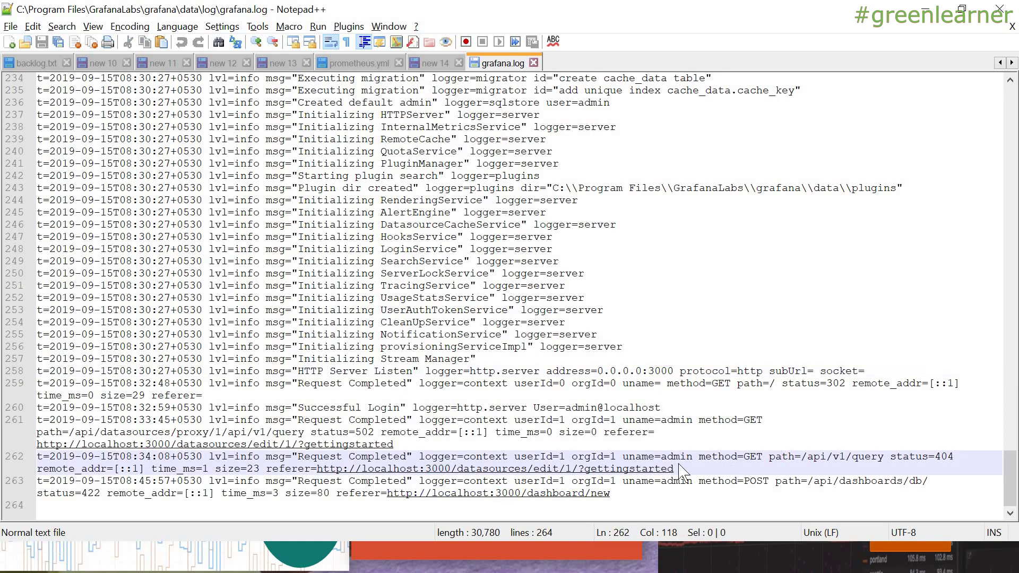
pyautogui.hotkey('alt', 'Tab')
pyautogui.press('Tab')
pyautogui.press('Tab')
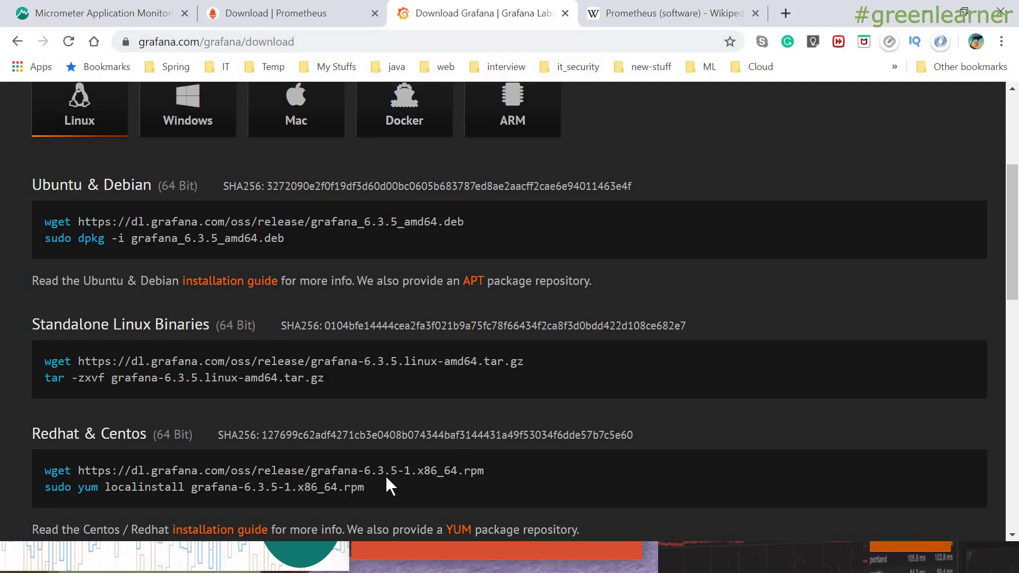
# Step: Bring the prometheus.exe command prompt window to the front
pyautogui.hotkey('alt', 'Tab')
pyautogui.hotkey('alt', 'Tab')
pyautogui.hotkey('alt', 'Tab')
pyautogui.hotkey('alt', 'Tab')
pyautogui.hotkey('alt', 'Tab')
pyautogui.hotkey('alt', 'Tab')
pyautogui.hotkey('alt', 'Tab')
pyautogui.hotkey('alt', 'Tab')
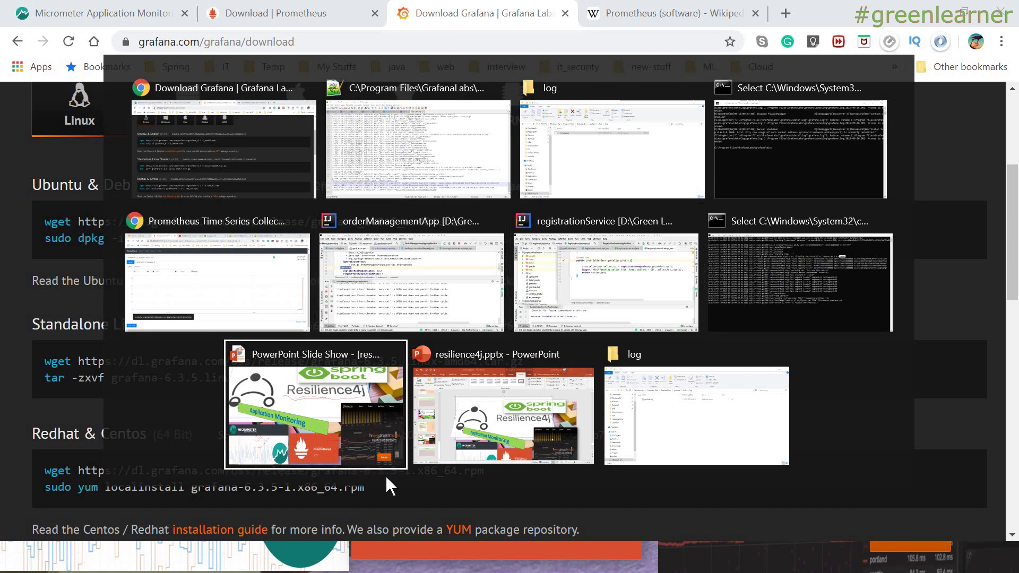
pyautogui.hotkey('alt', 'shift', 'Tab')
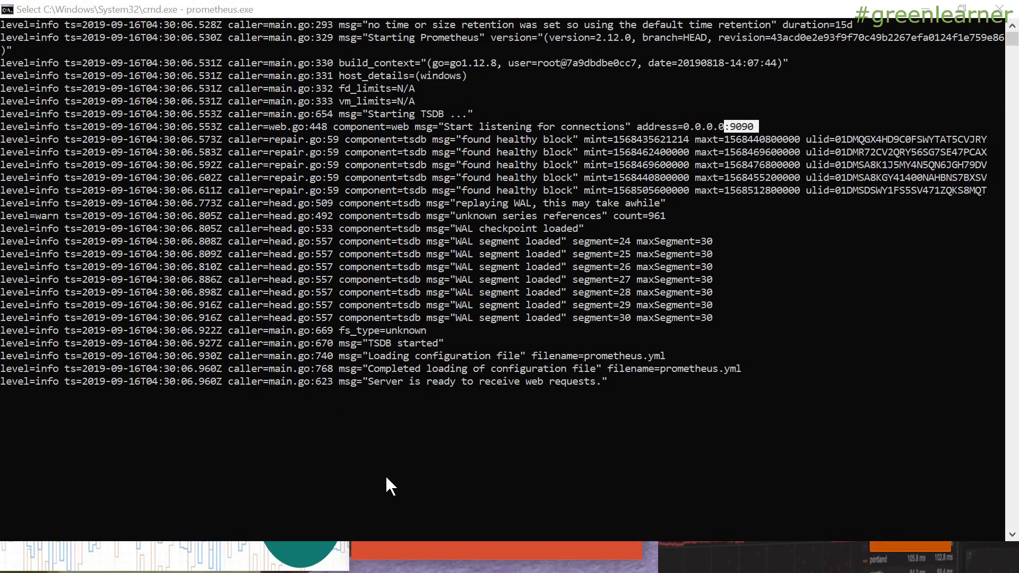
# Step: Confirm Prometheus listens on :9090, then return to the Grafana Home Dashboard in Chrome
pyautogui.hotkey('alt', 'Tab')
pyautogui.hotkey('alt', 'Tab')
pyautogui.hotkey('alt', 'Tab')
pyautogui.hotkey('alt', 'shift', 'Tab')
pyautogui.hotkey('alt', 'shift', 'Tab')
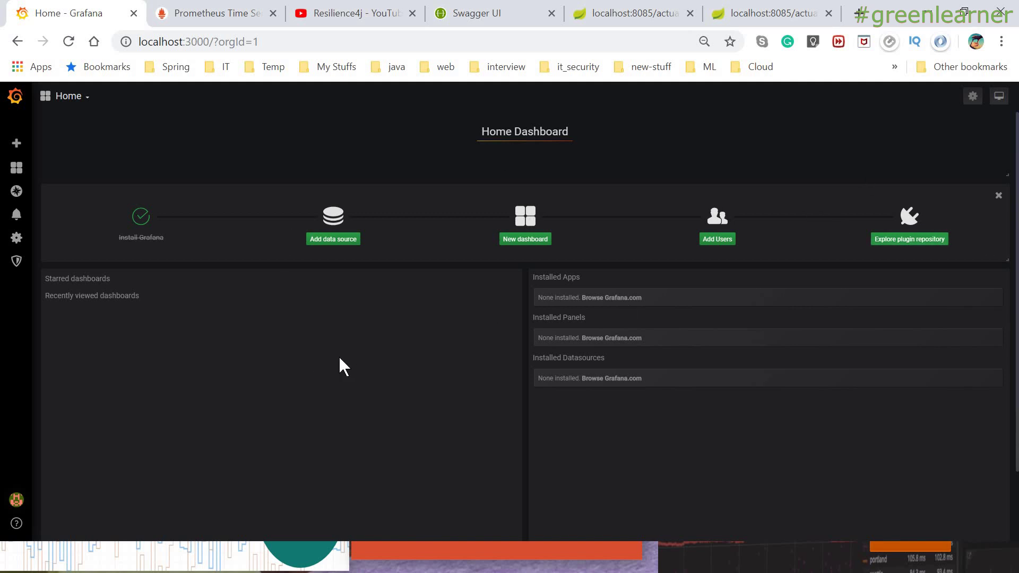
# Step: Start adding a data source, browse the available types, and choose Prometheus
pyautogui.click(331, 239)
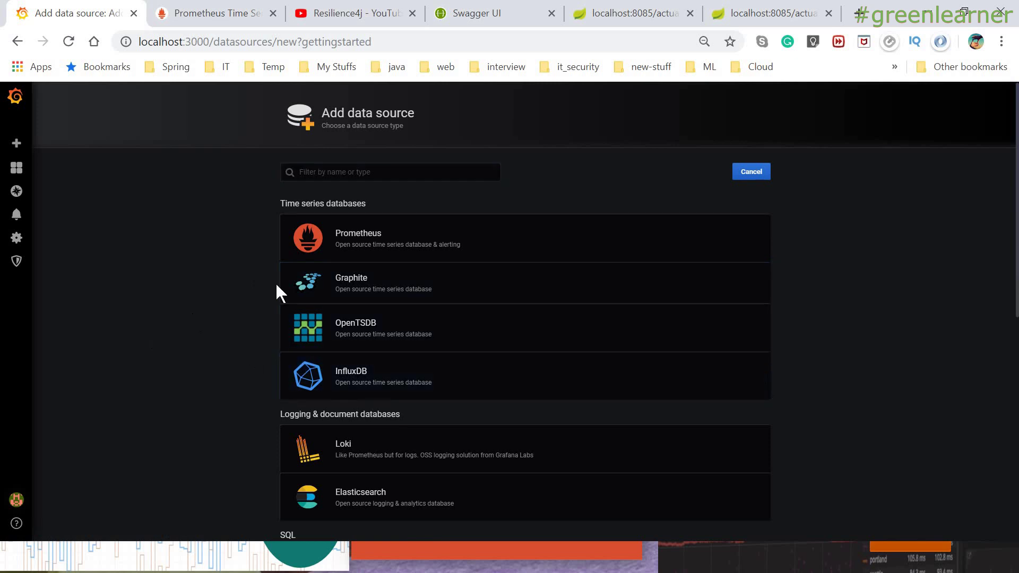
pyautogui.scroll(-5, 396, 336)
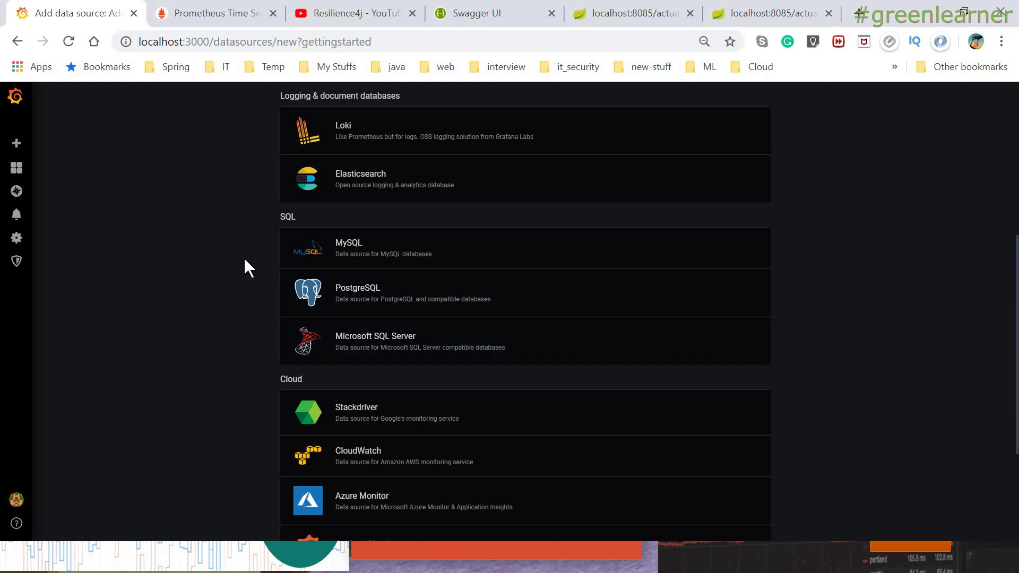
pyautogui.scroll(-2, 557, 357)
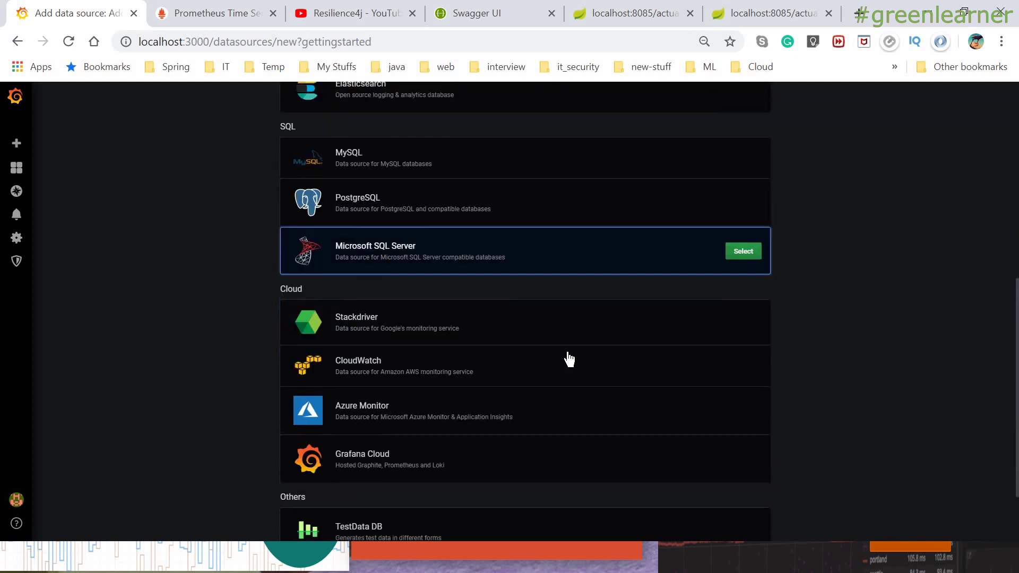
pyautogui.scroll(-1, 569, 359)
pyautogui.scroll(5, 391, 373)
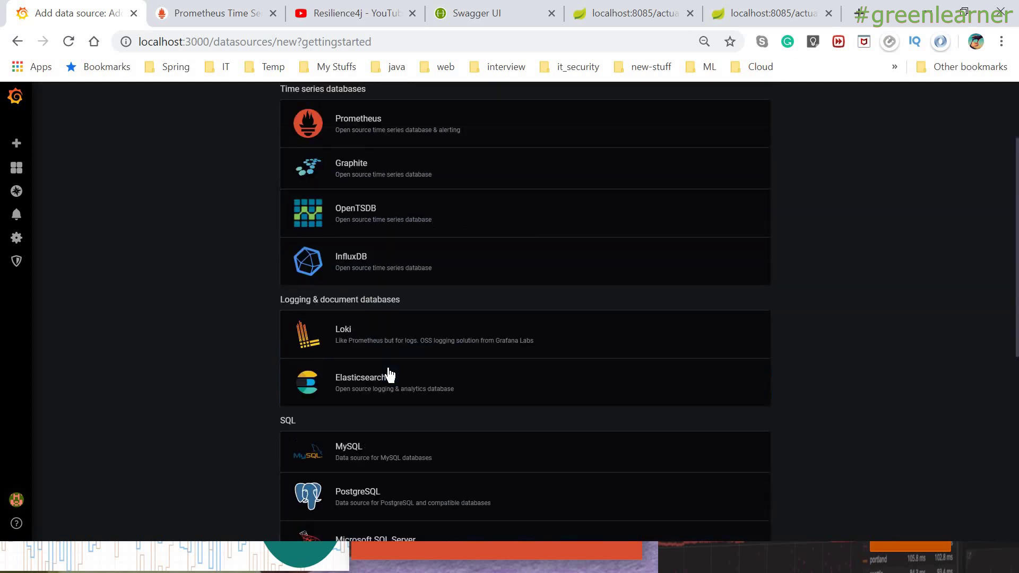
pyautogui.scroll(2, 390, 375)
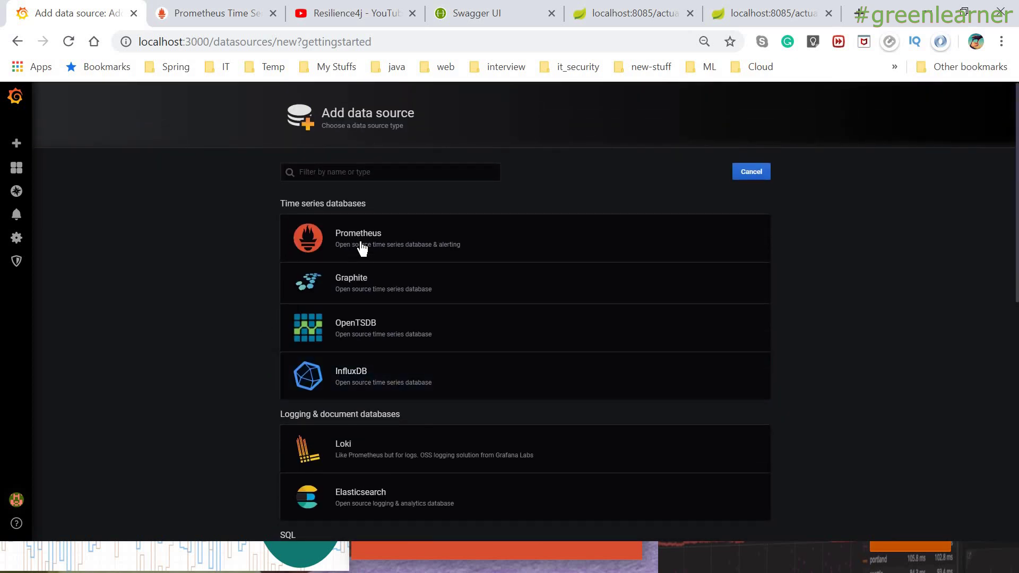
pyautogui.moveTo(400, 243)
pyautogui.click(728, 249)
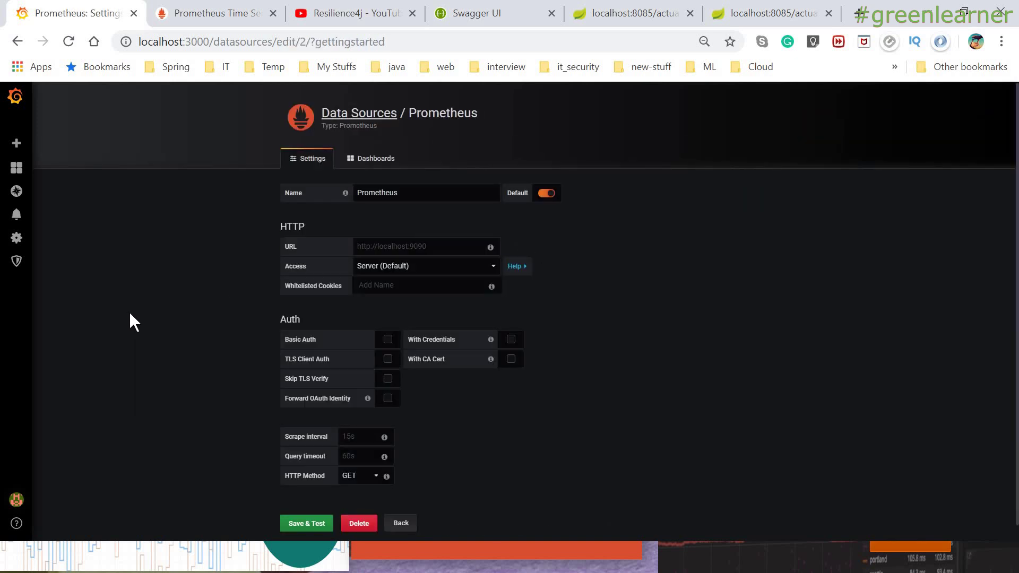
pyautogui.click(424, 246)
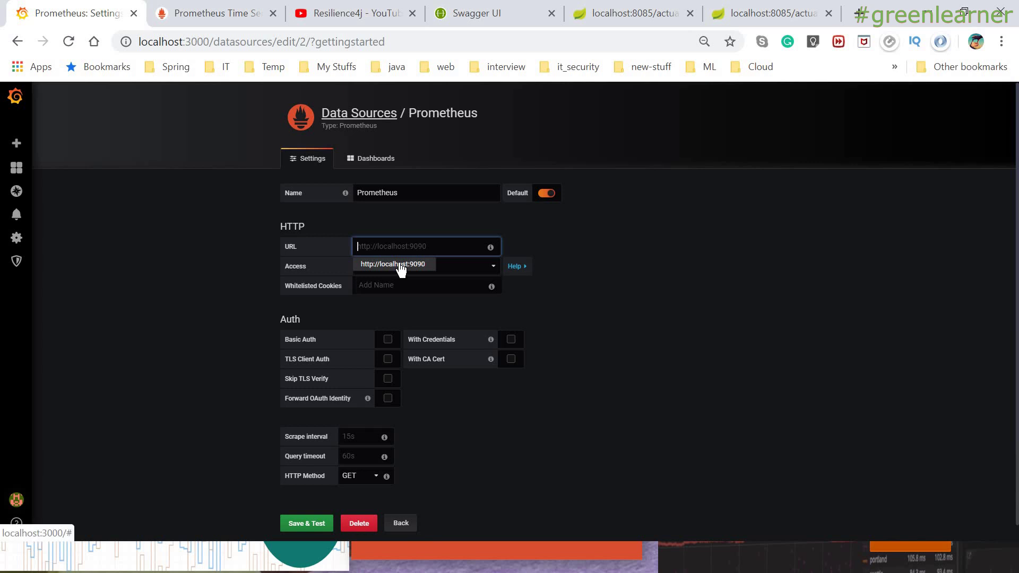
pyautogui.click(420, 263)
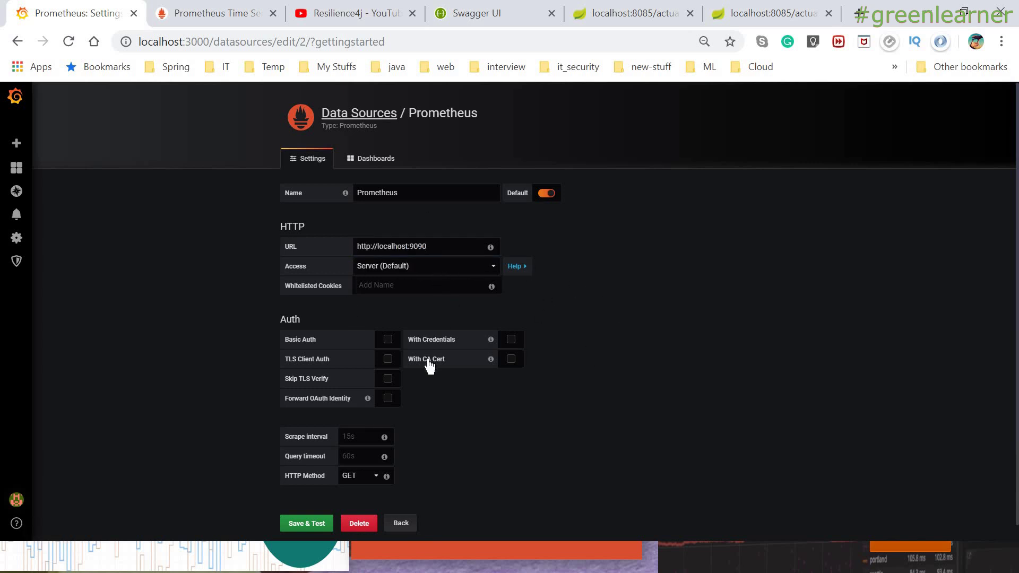
pyautogui.scroll(-1, 508, 293)
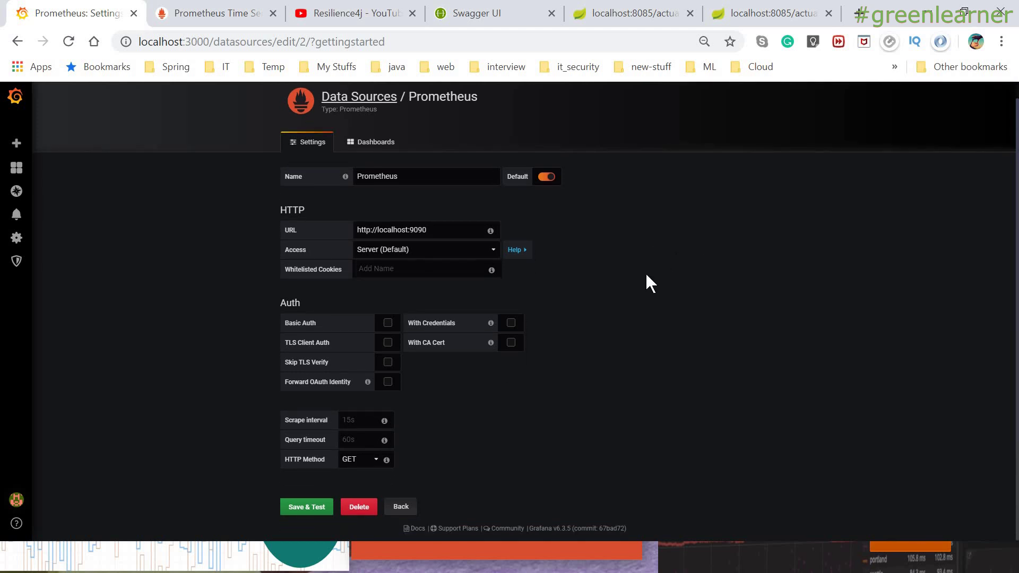
pyautogui.click(313, 509)
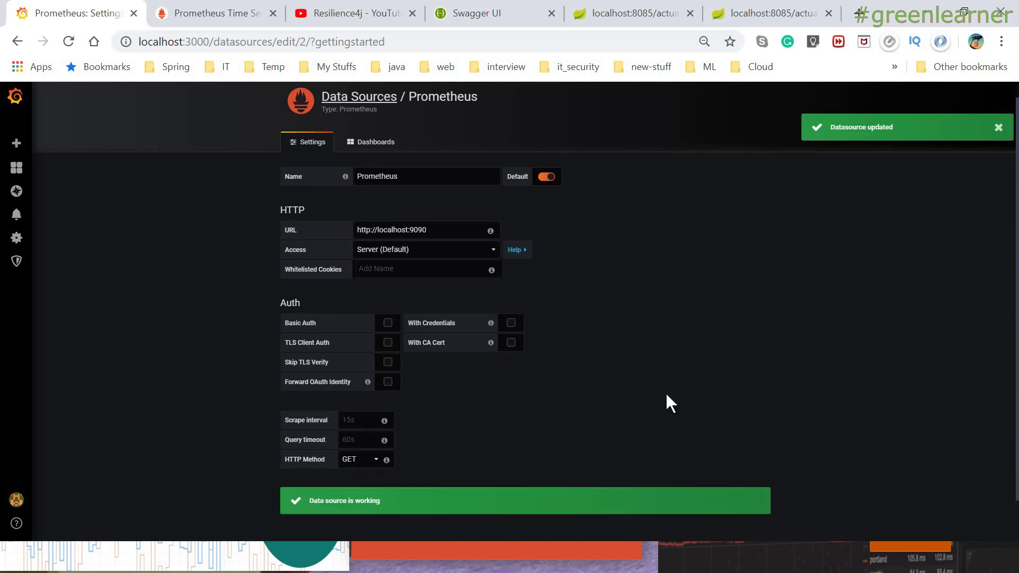
pyautogui.click(372, 142)
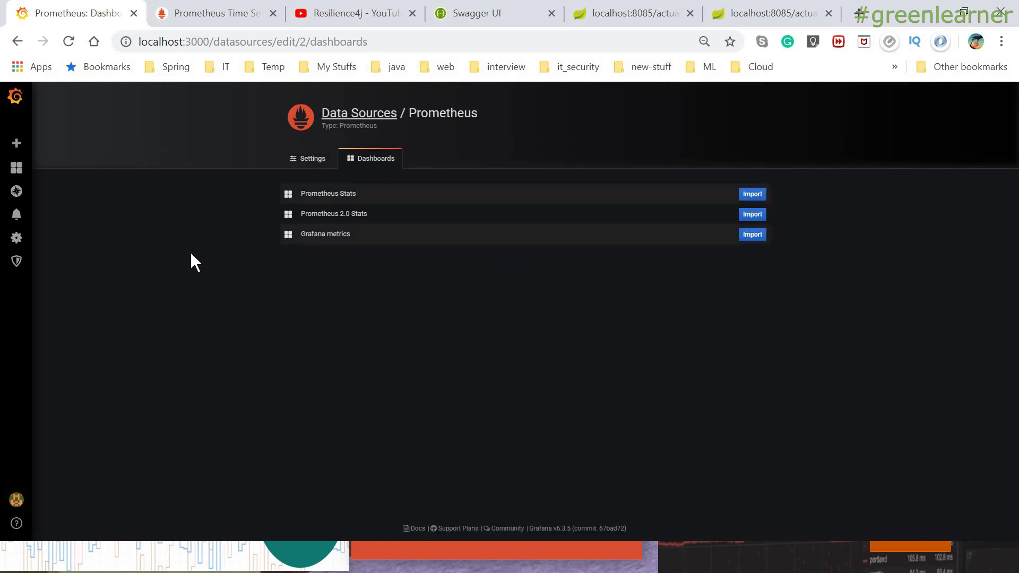
# Step: Start a new dashboard panel and paste the resilience4j_circuitbreaker_failure_rate query copied from Prometheus
pyautogui.click(17, 146)
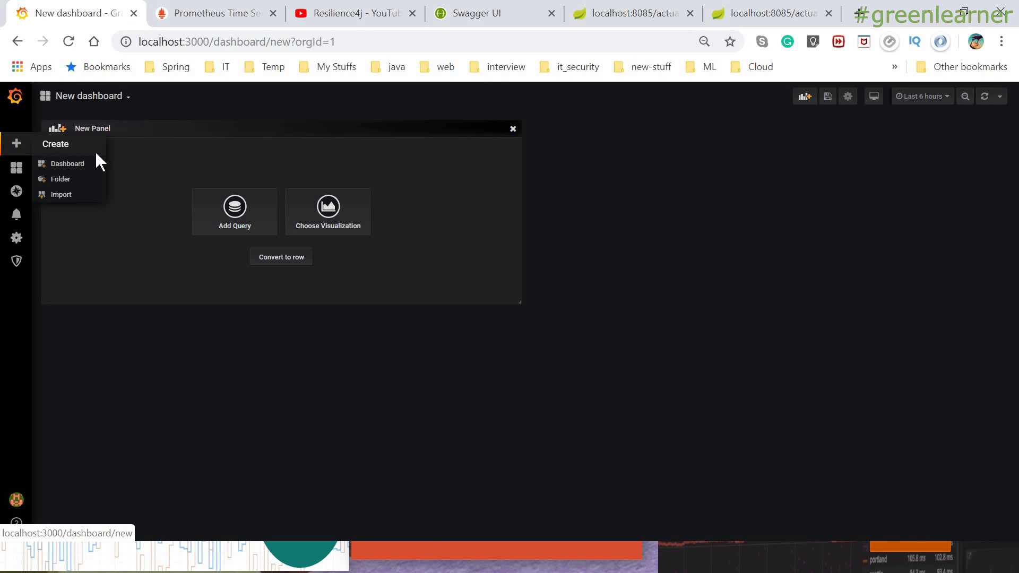
pyautogui.click(235, 210)
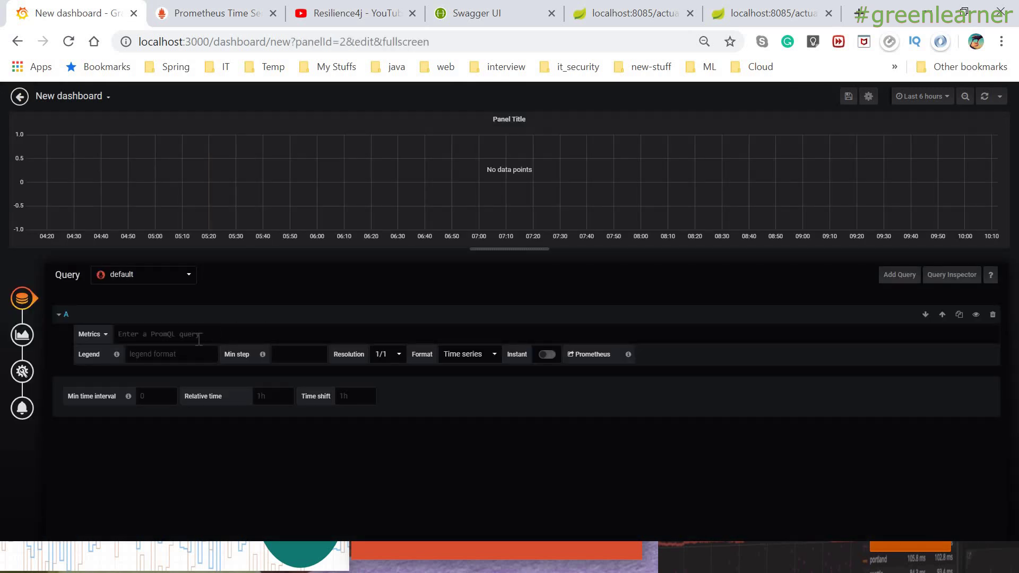
pyautogui.click(202, 13)
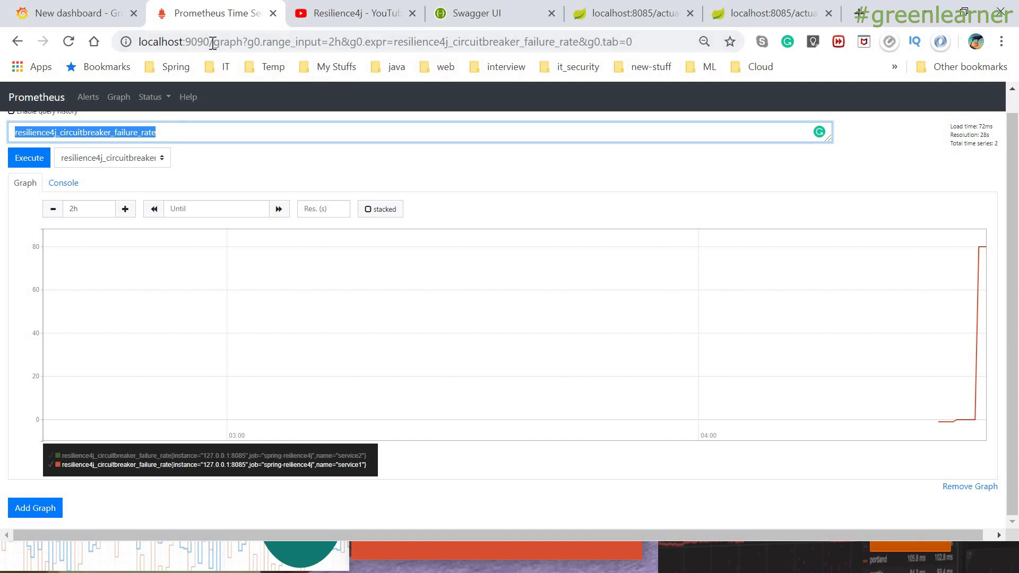
pyautogui.hotkey('ctrl', 'shift', 'Tab')
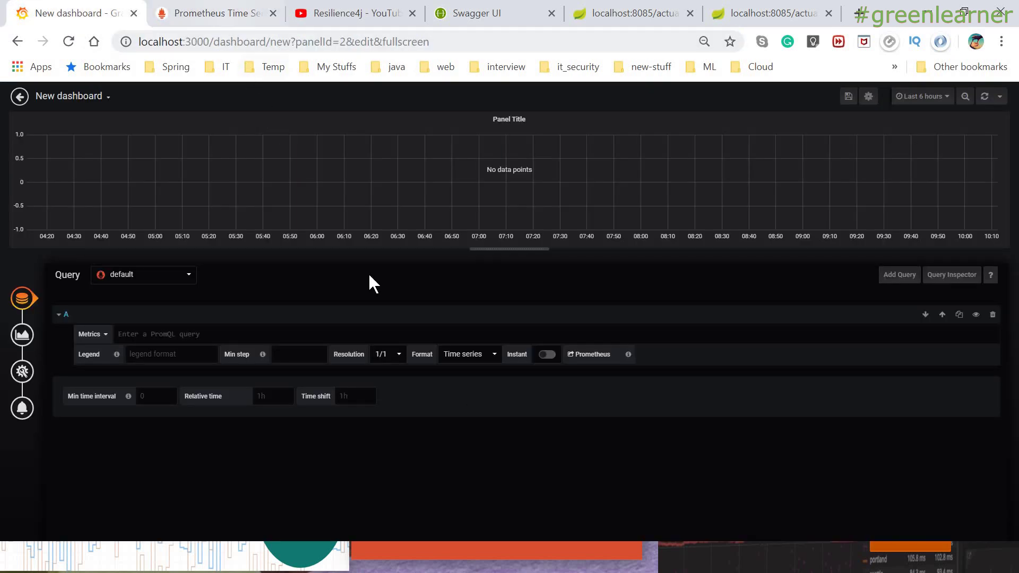
pyautogui.hotkey('ctrl', 'Tab')
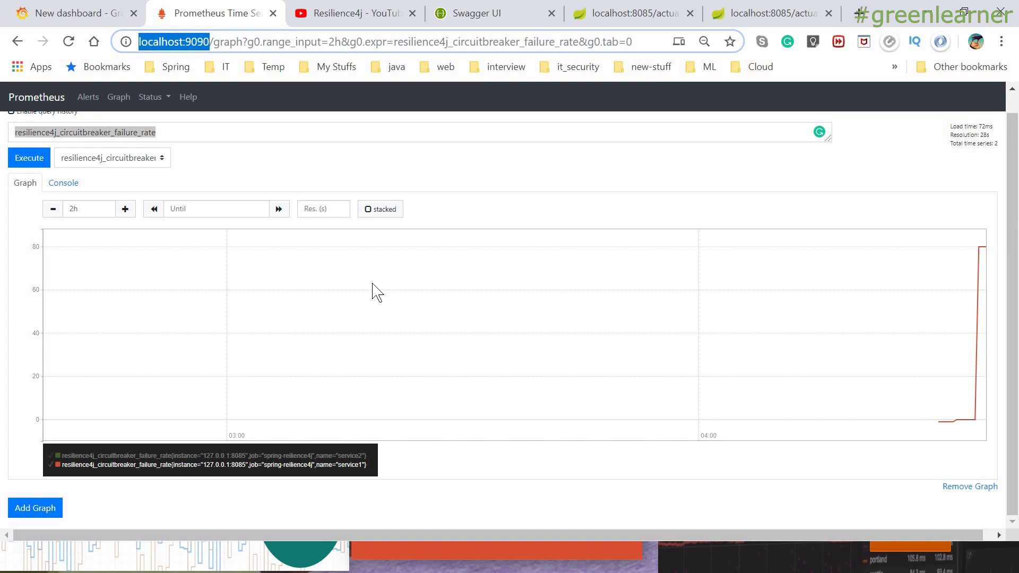
pyautogui.click(317, 132)
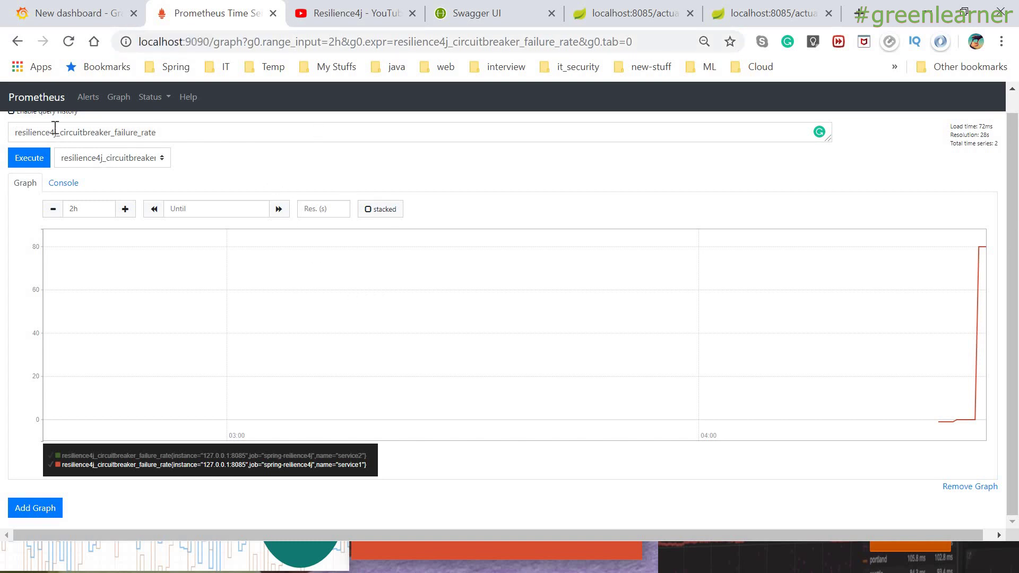
pyautogui.keyDown('shift'); pyautogui.click(3, 133); pyautogui.keyUp('shift')
pyautogui.hotkey('ctrl', 'c')
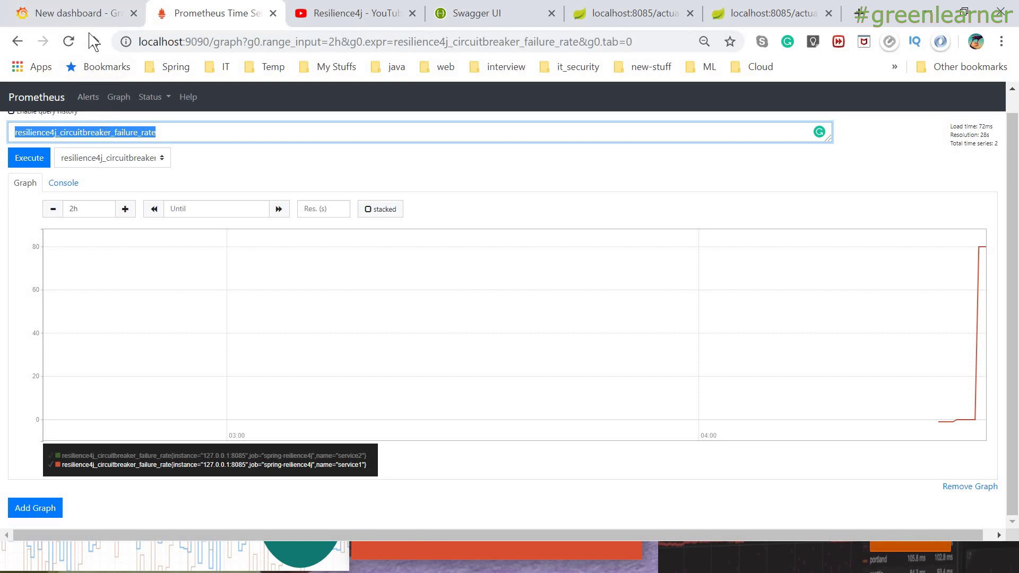
pyautogui.hotkey('ctrl', '1')
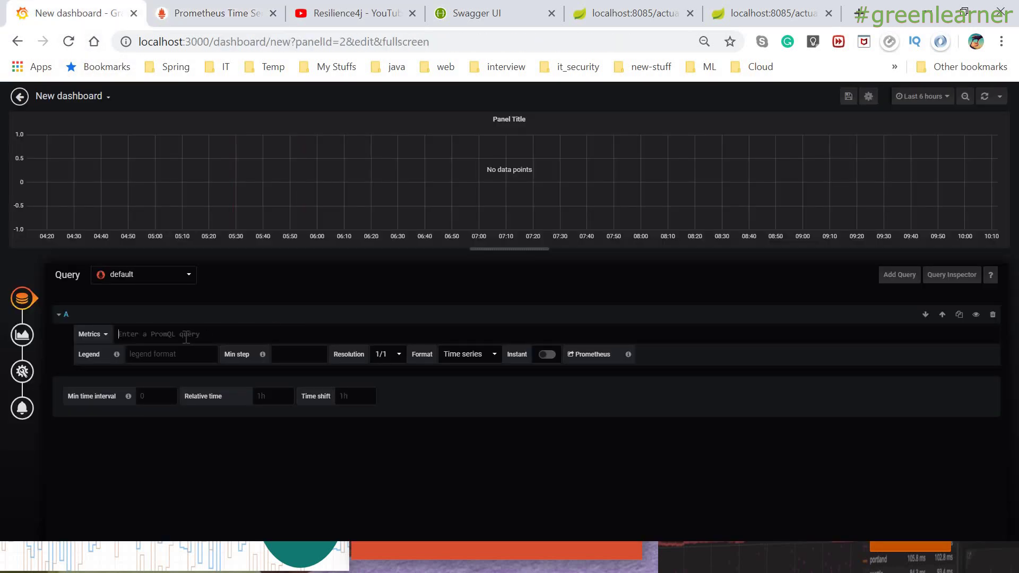
pyautogui.hotkey('ctrl', 'v')
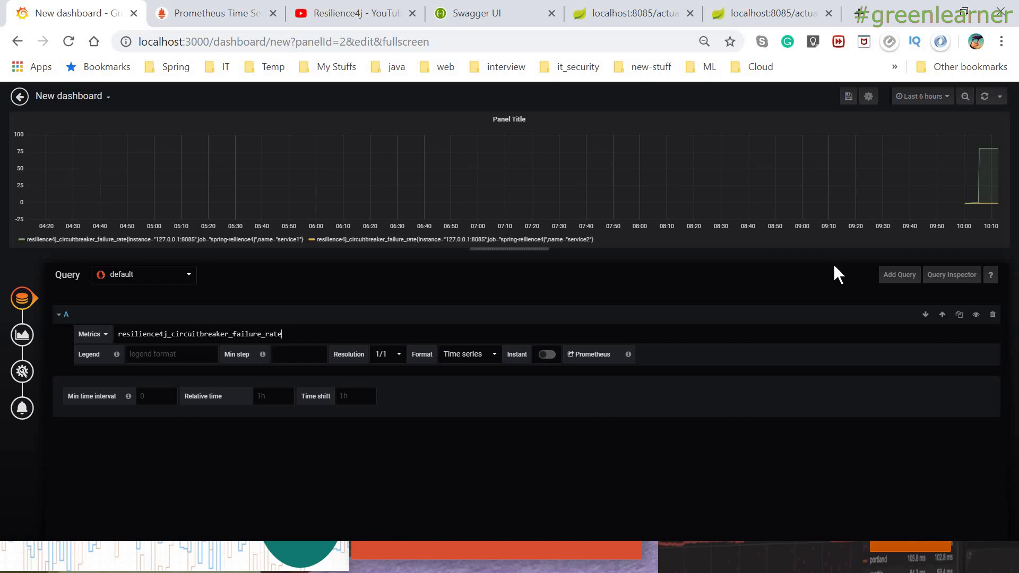
# Step: Compare the panel's service1 and service2 failure-rate graph against Prometheus's own graph
pyautogui.moveTo(989, 171)
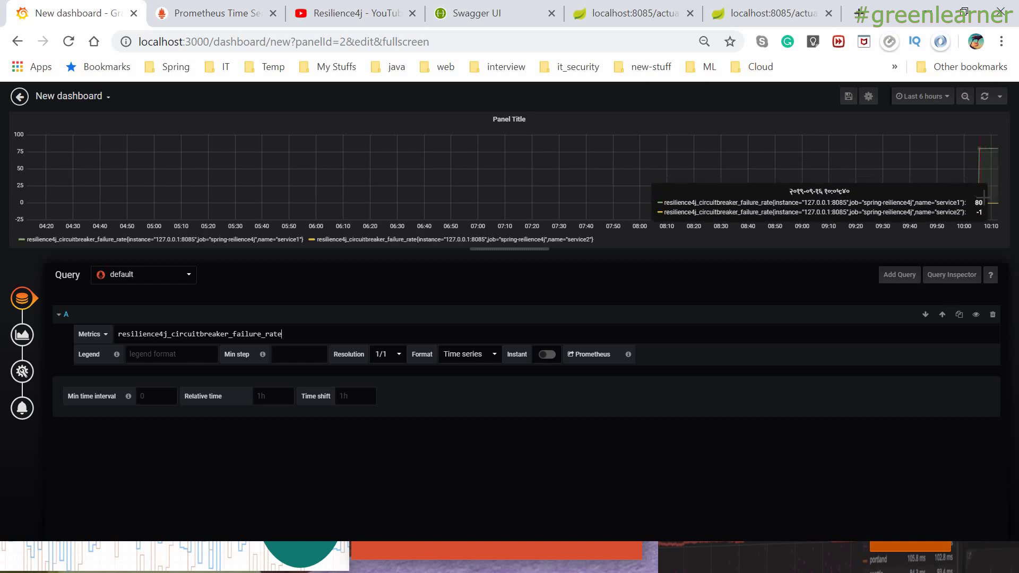
pyautogui.click(804, 339)
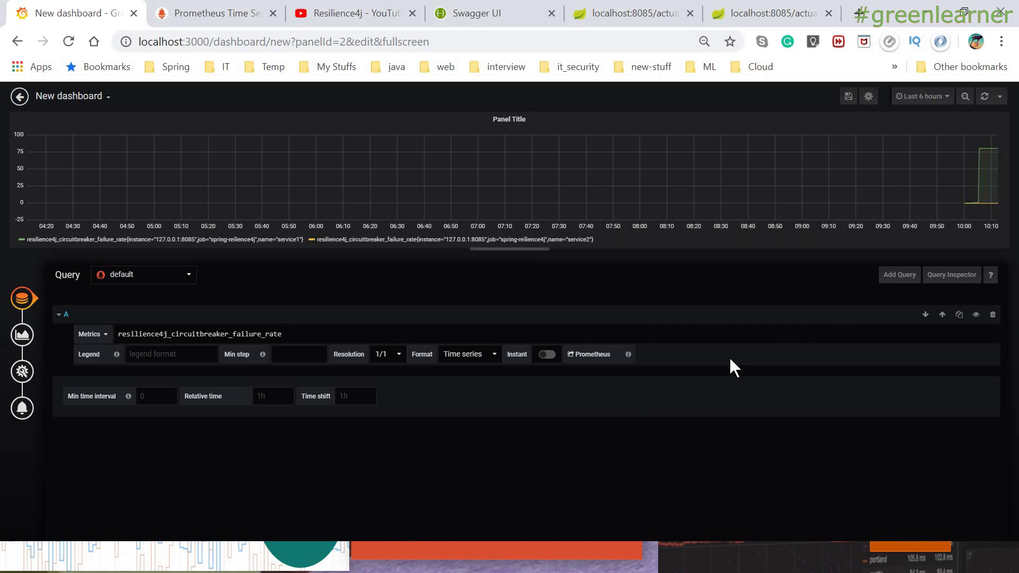
pyautogui.click(228, 13)
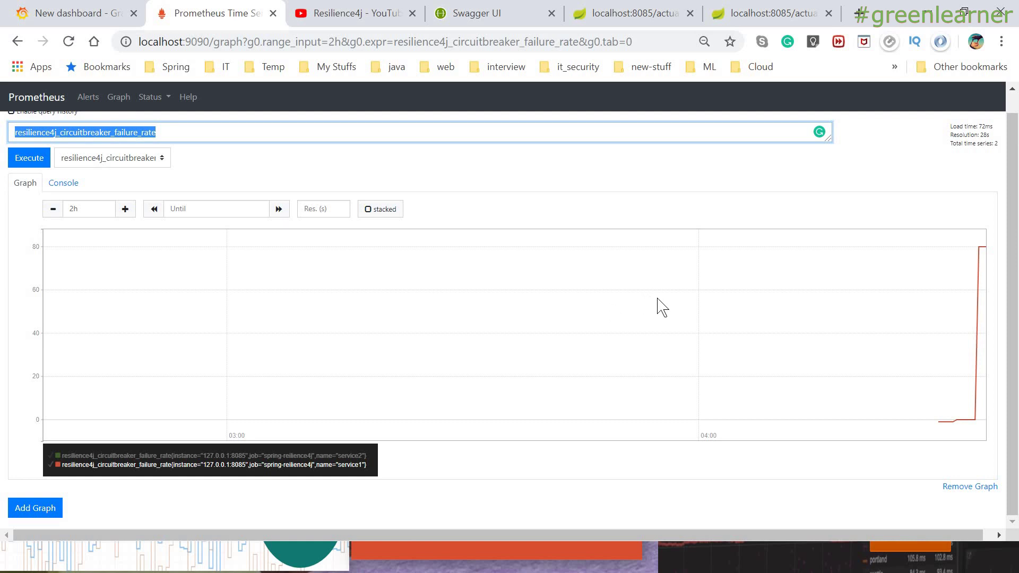
pyautogui.click(112, 16)
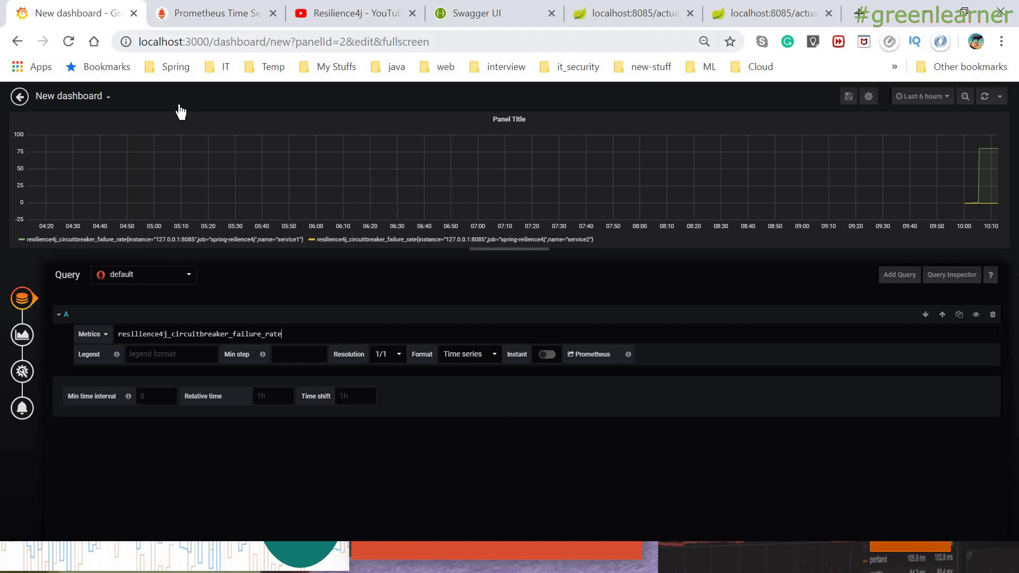
# Step: Pick go_memstats_heap_alloc_bytes in Prometheus's metric list, preview its graph, and copy the name
pyautogui.click(222, 13)
pyautogui.click(112, 159)
pyautogui.scroll(10, 137, 244)
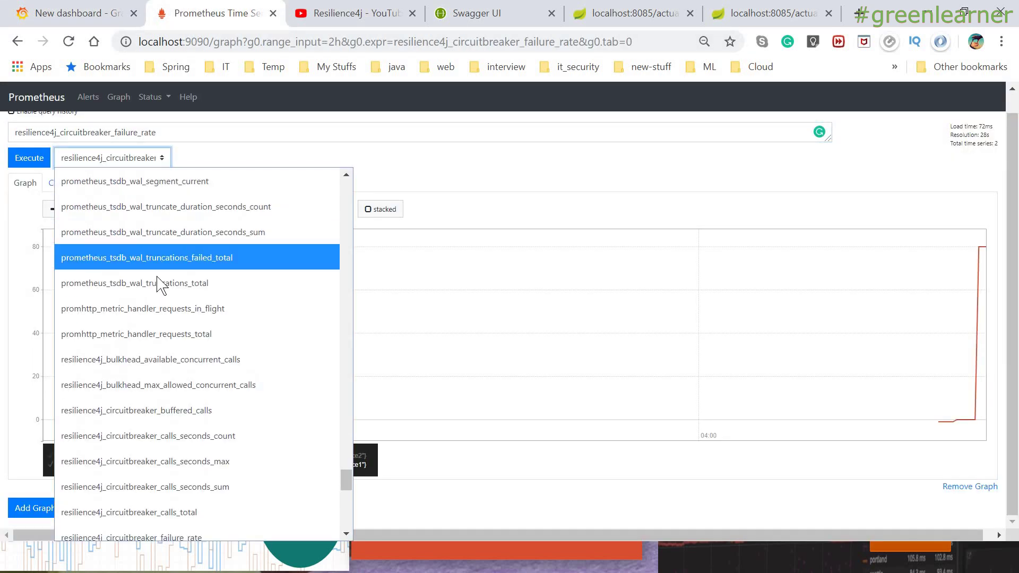
pyautogui.scroll(10, 160, 276)
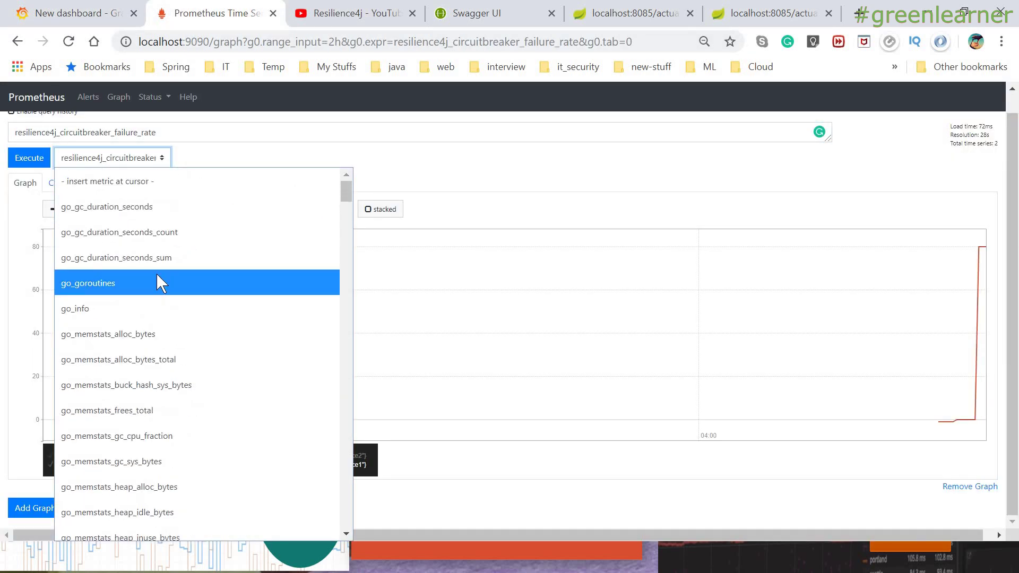
pyautogui.click(161, 487)
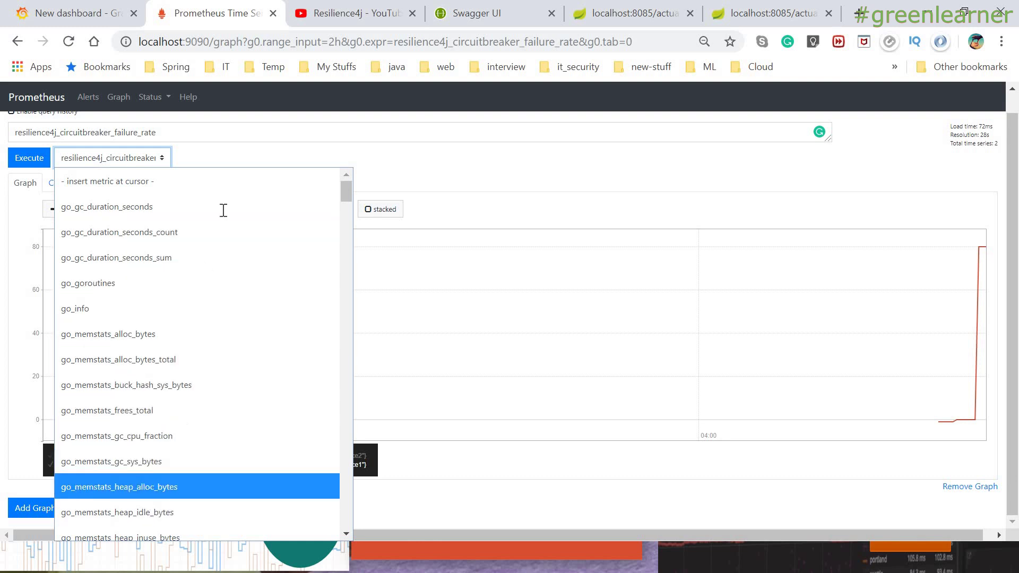
pyautogui.click(31, 158)
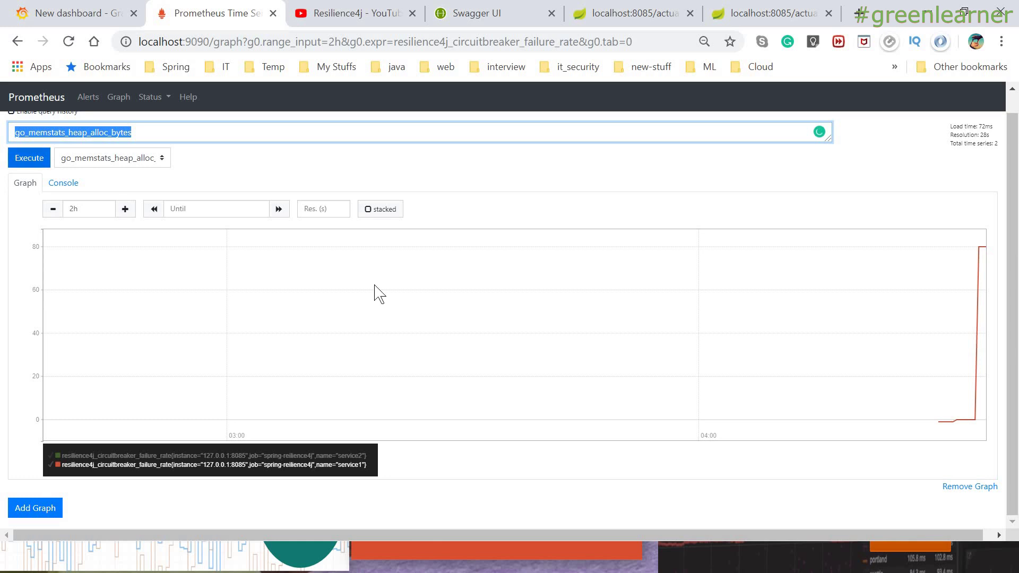
pyautogui.doubleClick(173, 152)
pyautogui.click(173, 152)
pyautogui.doubleClick(173, 152)
pyautogui.hotkey('ctrl', 'c')
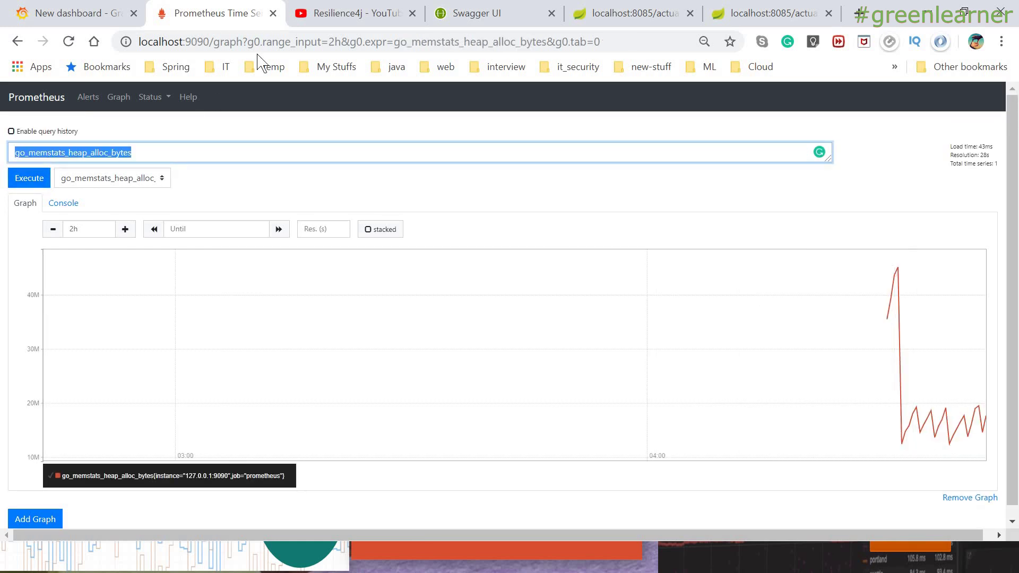
# Step: Replace the panel's failure-rate query with go_memstats_heap_alloc_bytes and run it
pyautogui.click(82, 16)
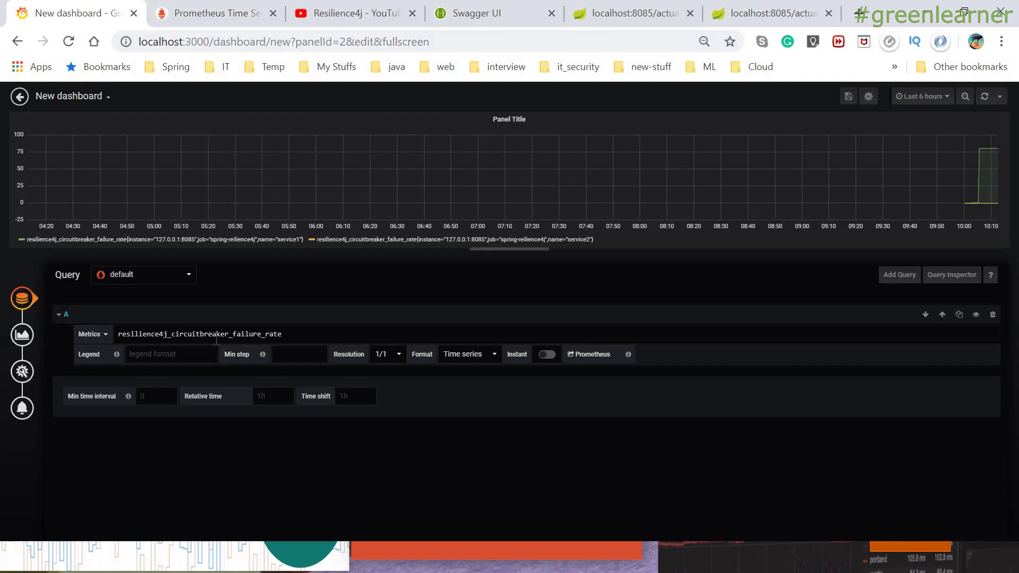
pyautogui.hotkey('ctrl', 'a')
pyautogui.hotkey('ctrl', 'v')
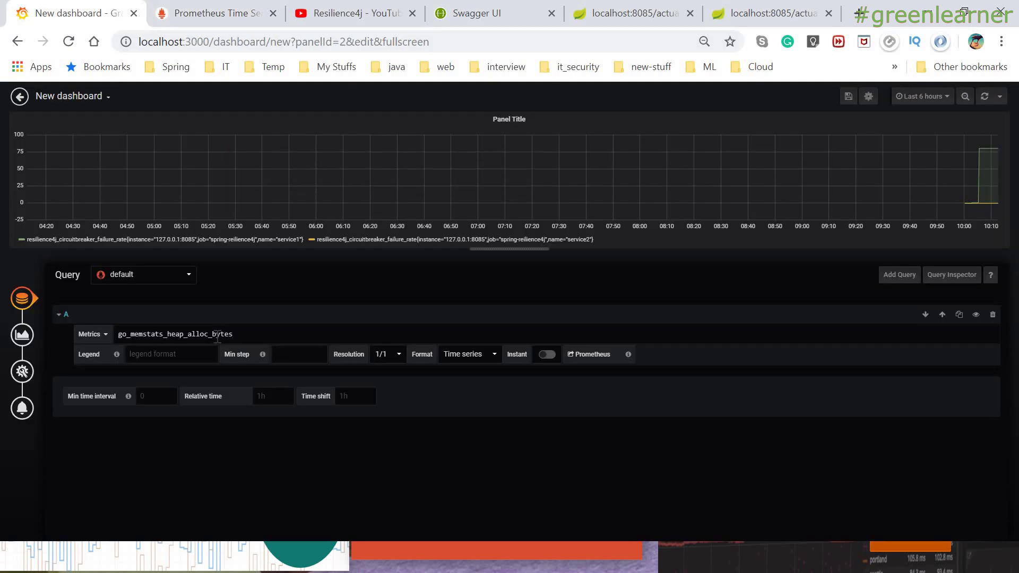
pyautogui.hotkey('shift', 'Return')
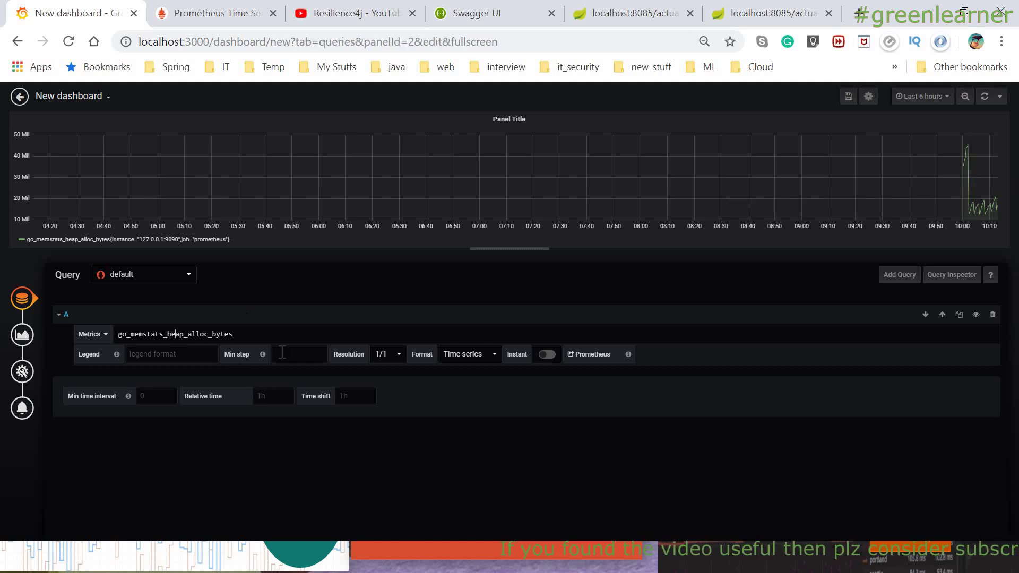
pyautogui.moveTo(122, 334); pyautogui.dragTo(233, 334)
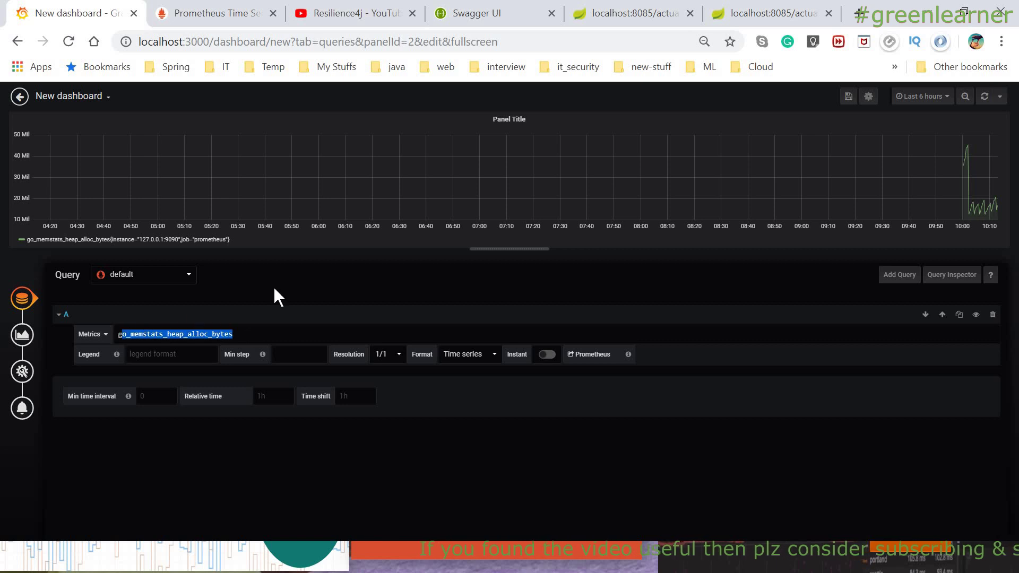
pyautogui.click(241, 336)
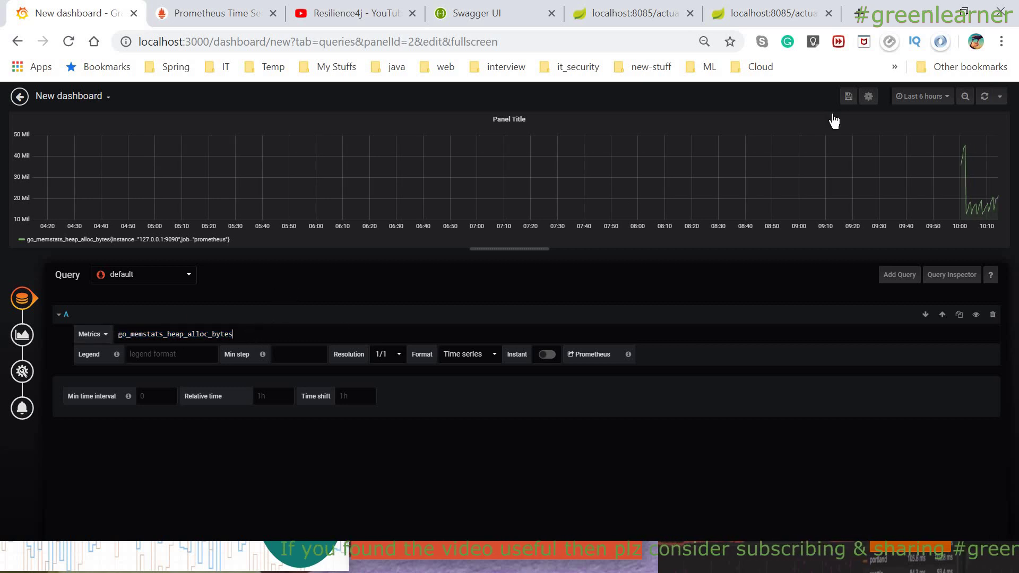
# Step: Save the dashboard under the name go_memstats_heap_alloc_bytes
pyautogui.click(850, 98)
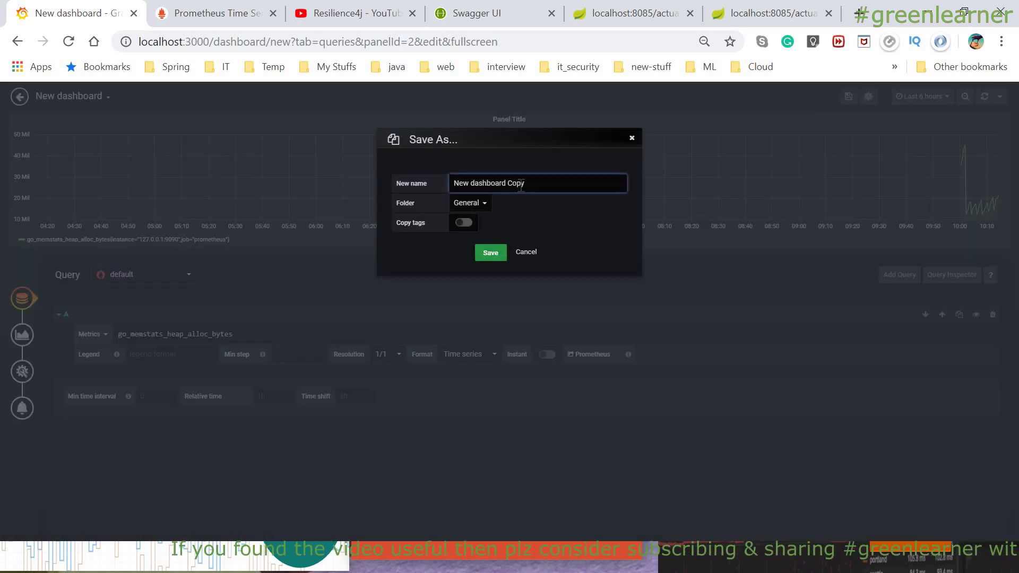
pyautogui.hotkey('ctrl', 'a')
pyautogui.hotkey('ctrl', 'v')
pyautogui.press('Return')
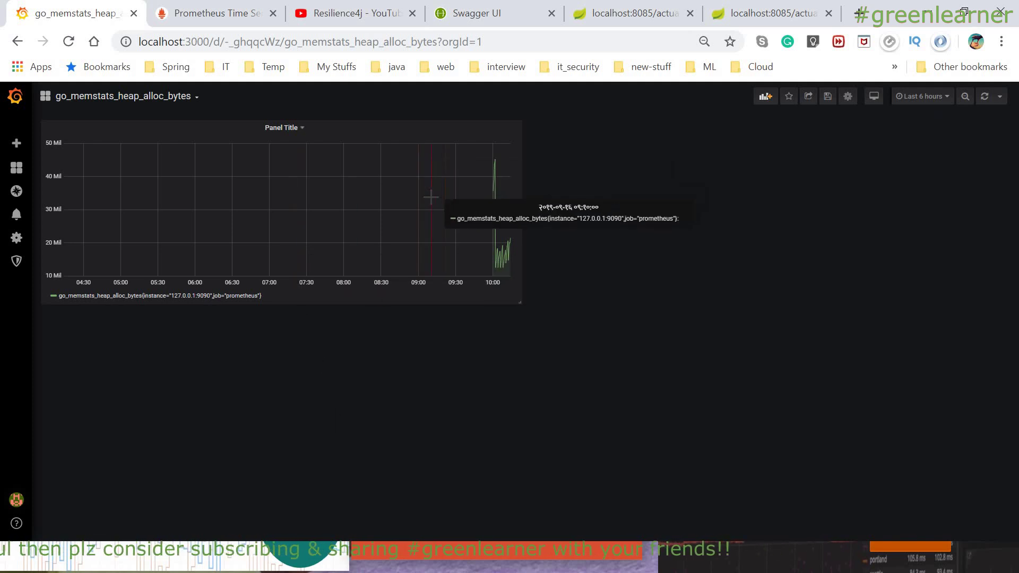
# Step: Start a new dashboard panel and pick resilience4j_circuitbreaker_state from Prometheus's metric list
pyautogui.moveTo(17, 143)
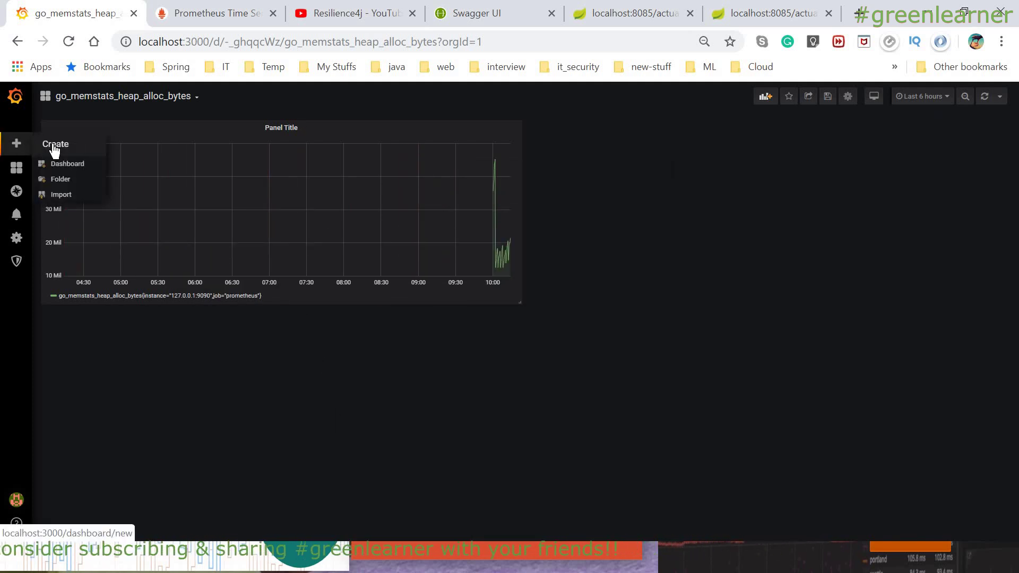
pyautogui.click(65, 161)
pyautogui.click(218, 197)
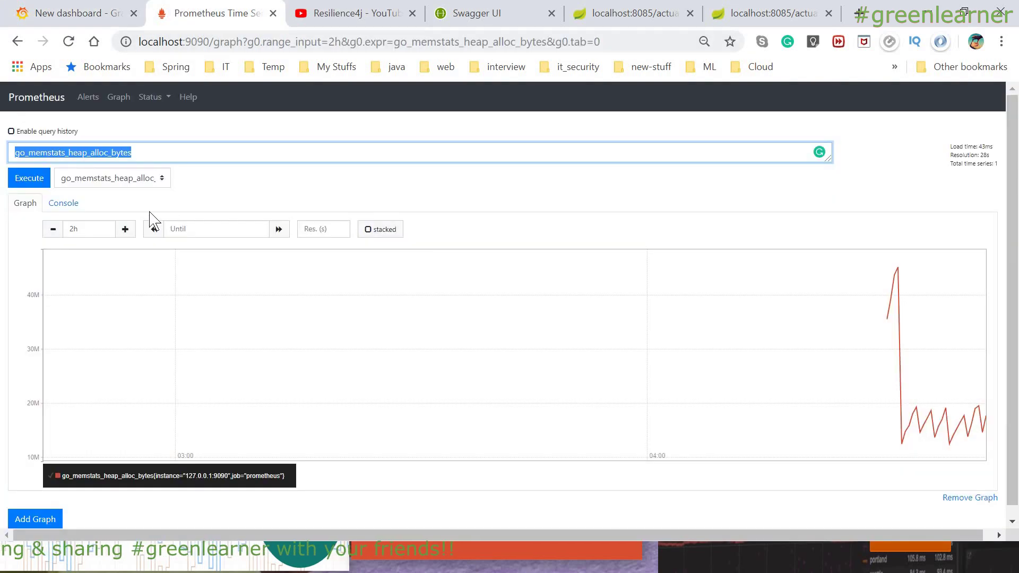
pyautogui.click(212, 13)
pyautogui.click(112, 177)
pyautogui.scroll(-15, 148, 396)
pyautogui.scroll(-20, 149, 395)
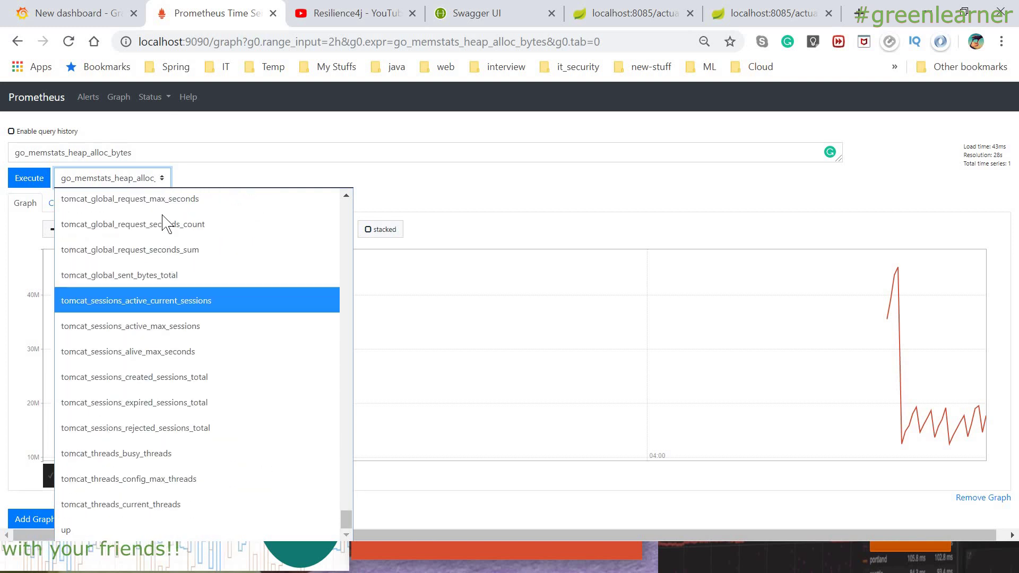
pyautogui.scroll(10, 155, 266)
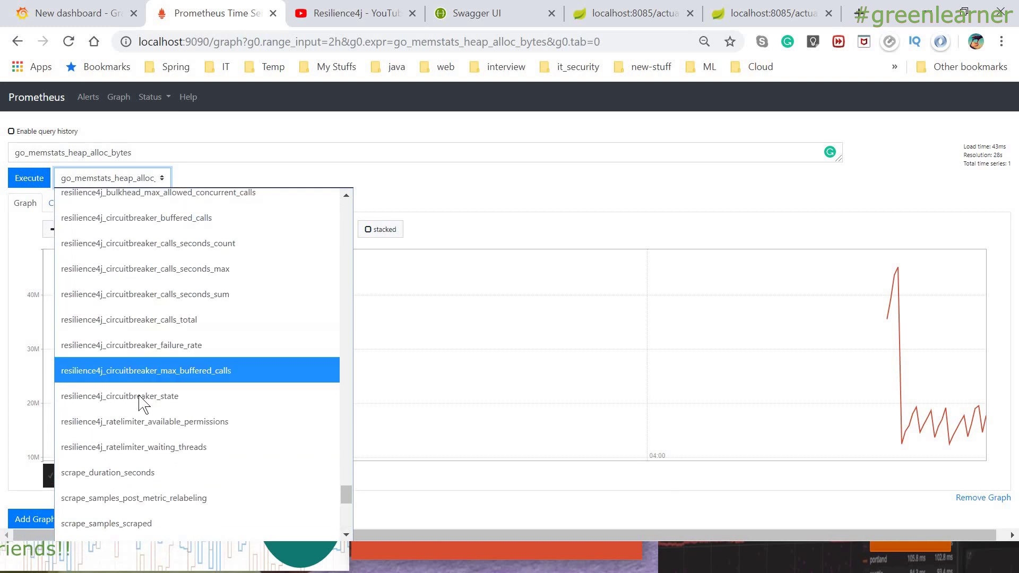
pyautogui.click(146, 397)
pyautogui.hotkey('ctrl', 'c')
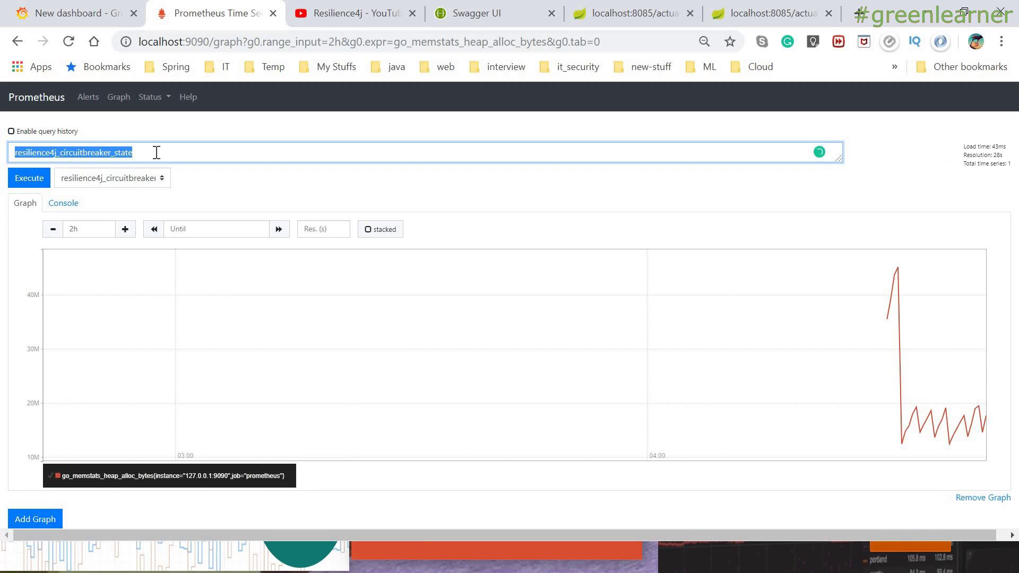
# Step: Graph resilience4j_circuitbreaker_state in the panel and save the dashboard as resilience4j_circuitbreaker_state
pyautogui.click(80, 12)
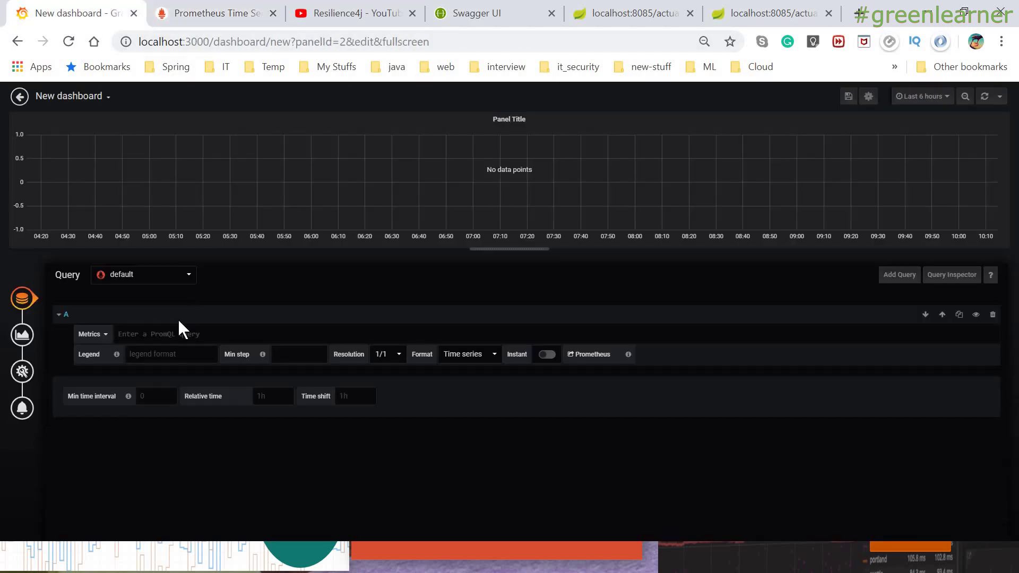
pyautogui.hotkey('ctrl', 'v')
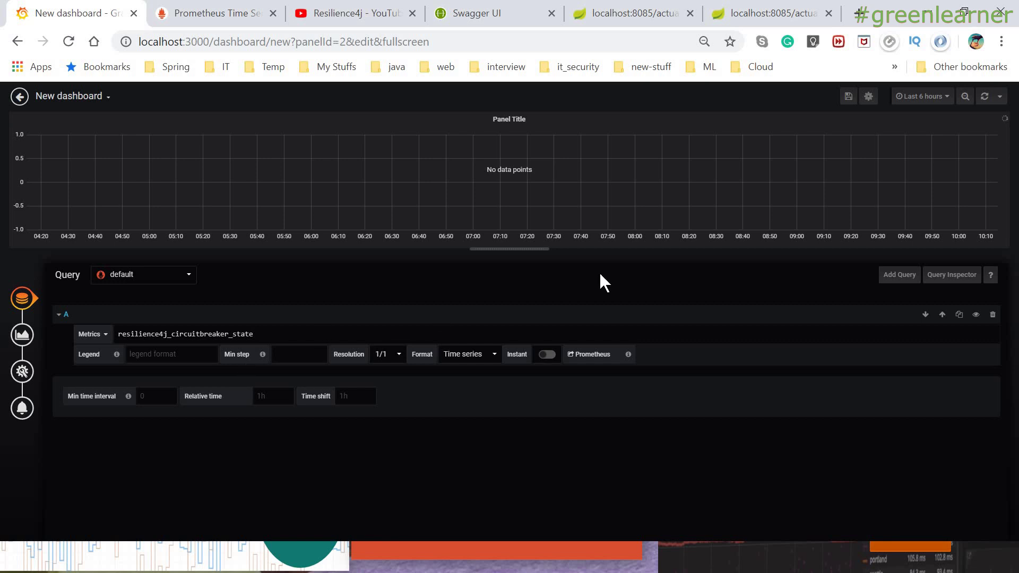
pyautogui.hotkey('shift', 'Return')
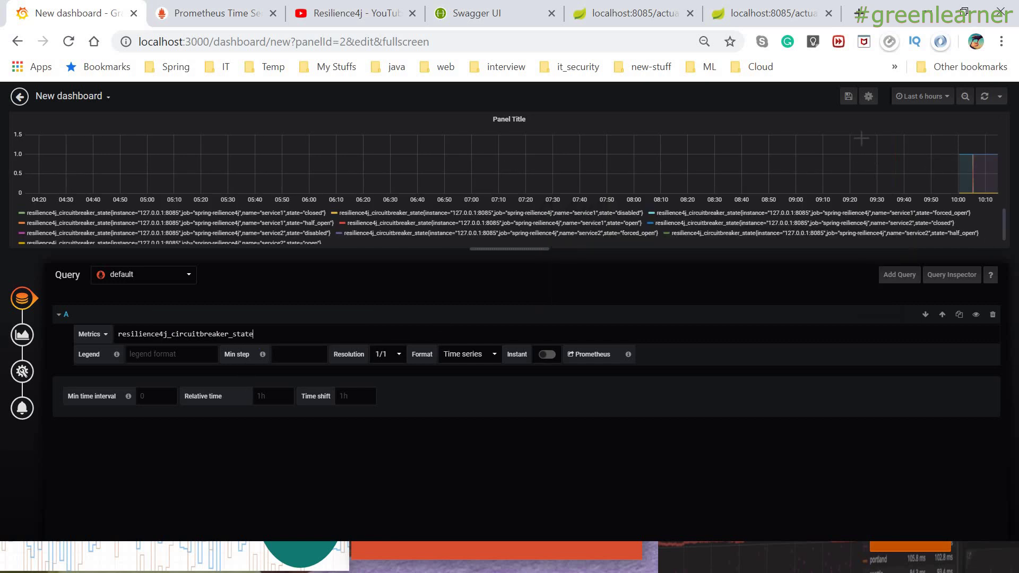
pyautogui.click(848, 96)
pyautogui.hotkey('ctrl', 'a')
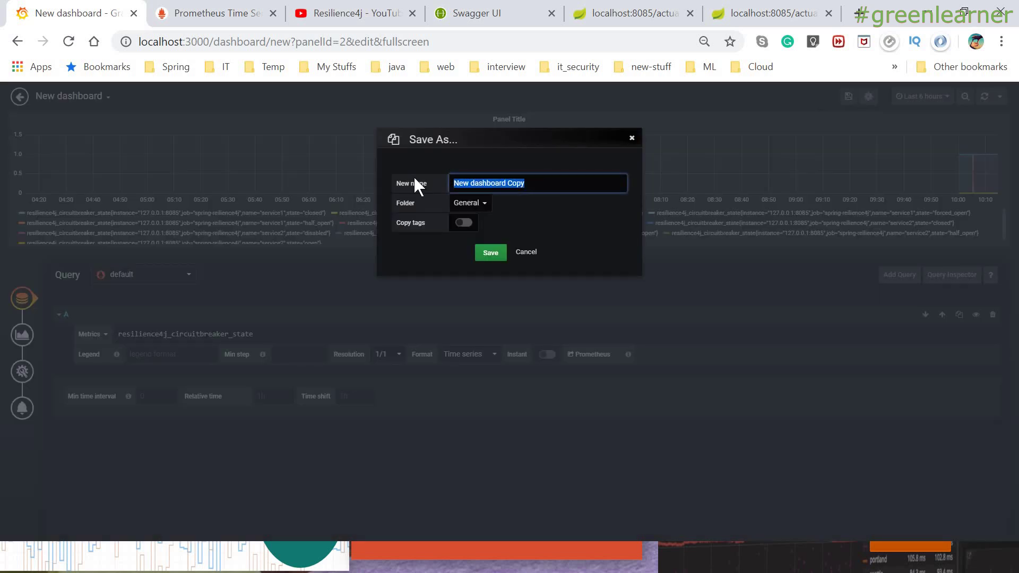
pyautogui.hotkey('ctrl', 'v')
pyautogui.click(489, 253)
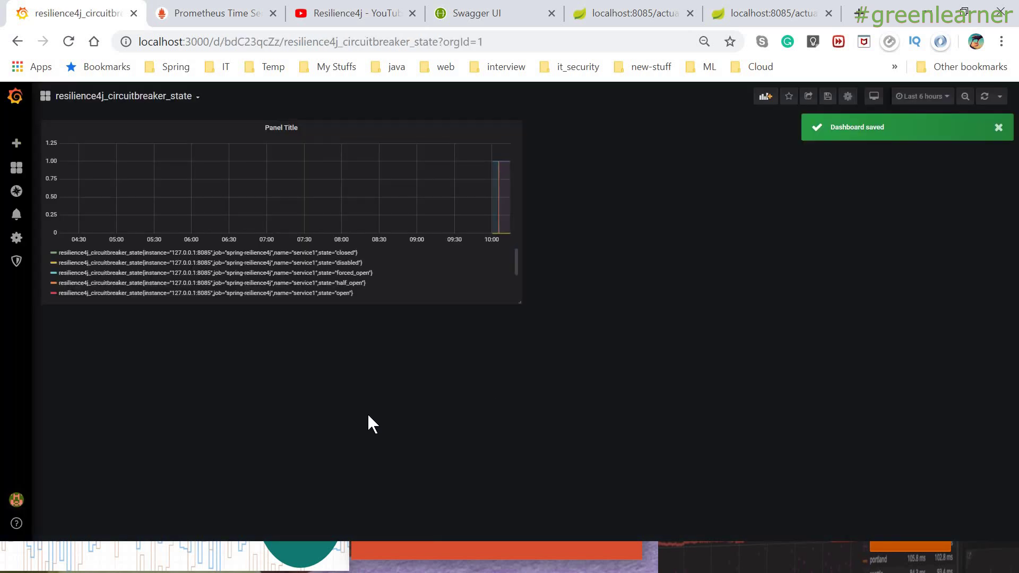
pyautogui.click(196, 96)
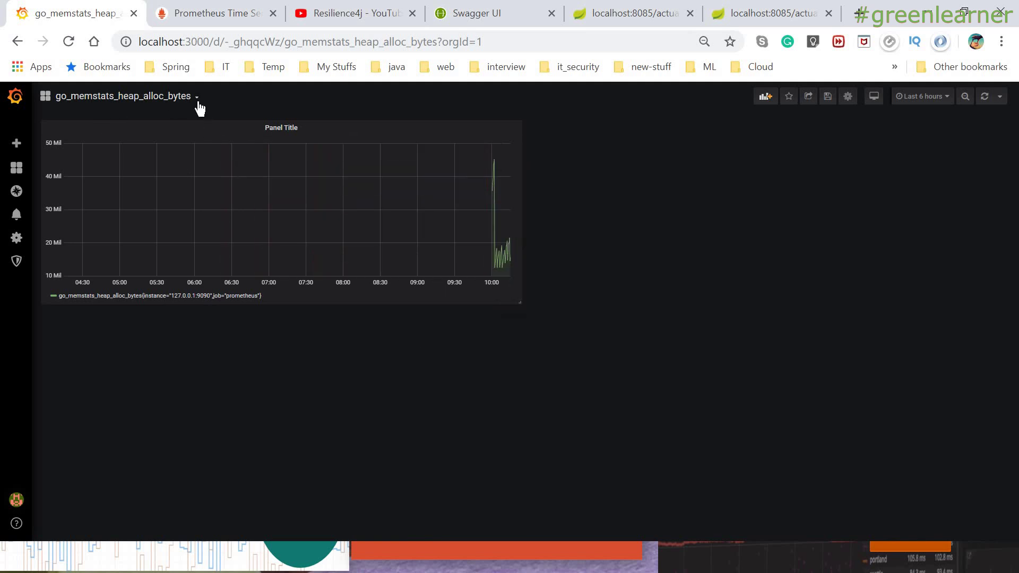
pyautogui.press('s')
pyautogui.press('o')
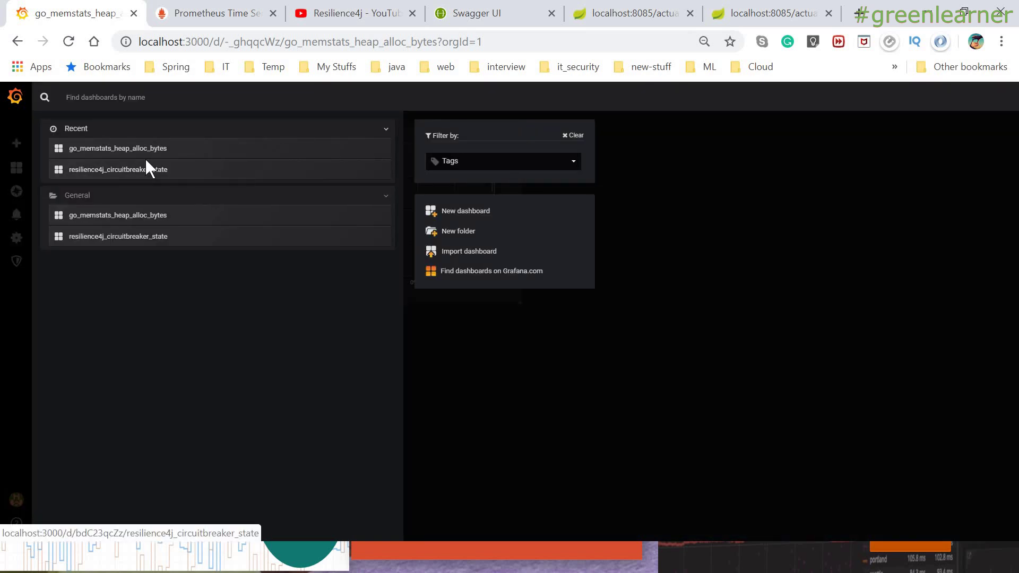
pyautogui.click(237, 170)
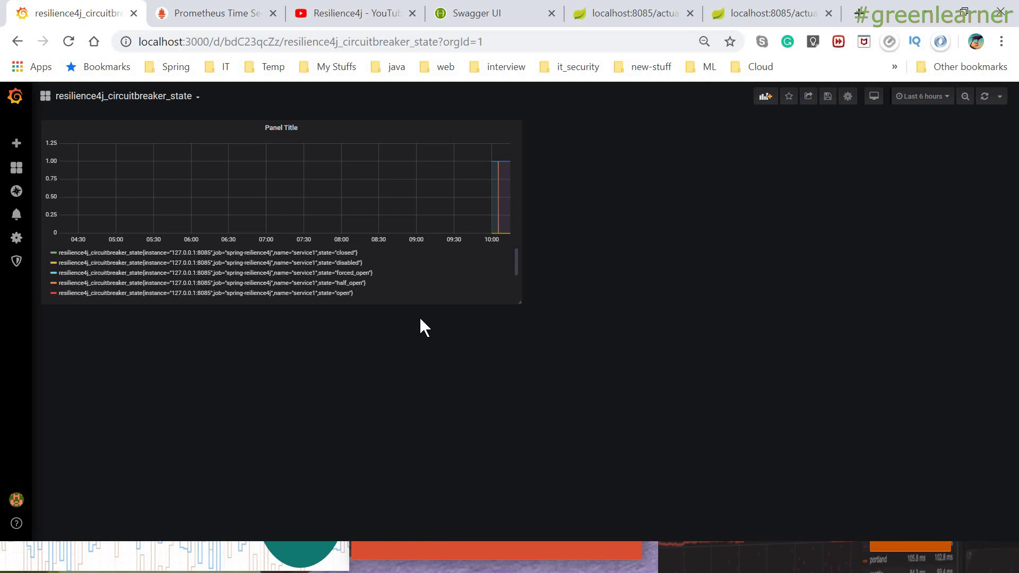
pyautogui.hotkey('alt', 'Tab')
pyautogui.hotkey('alt', 'Tab')
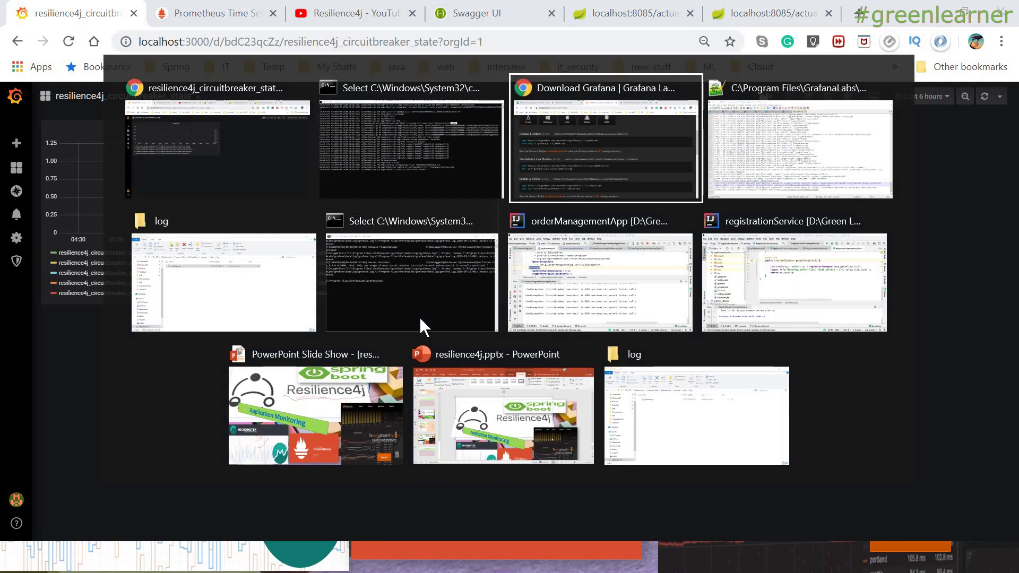
pyautogui.hotkey('alt', 'Tab')
pyautogui.hotkey('alt', 'Tab')
pyautogui.hotkey('alt', 'Tab')
pyautogui.hotkey('alt', 'Tab')
pyautogui.hotkey('alt', 'Tab')
pyautogui.hotkey('alt', 'Tab')
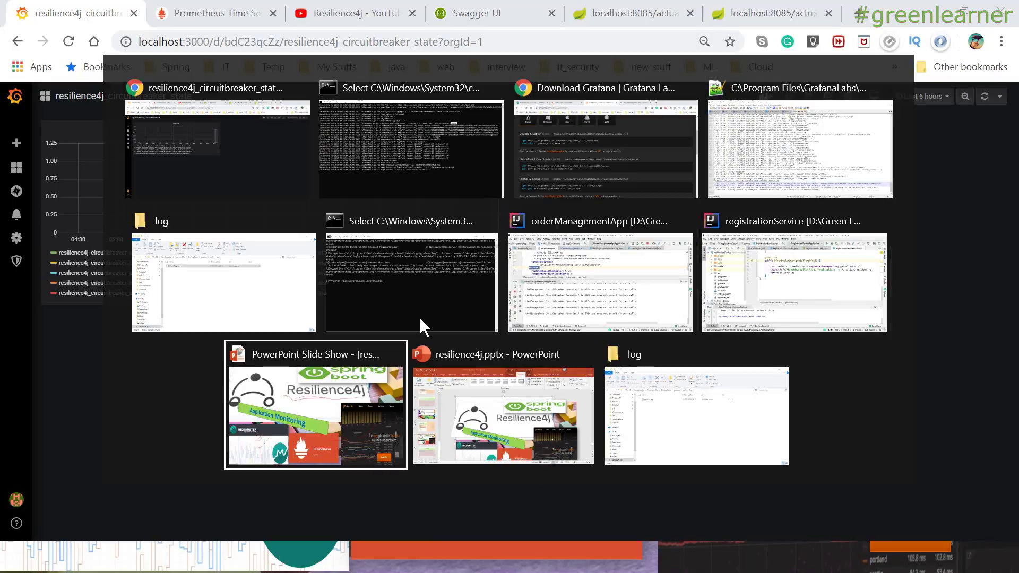
# Step: Show the Resilience4j Application Monitoring slide, then return to Chrome's Download Grafana page
pyautogui.click(295, 353)
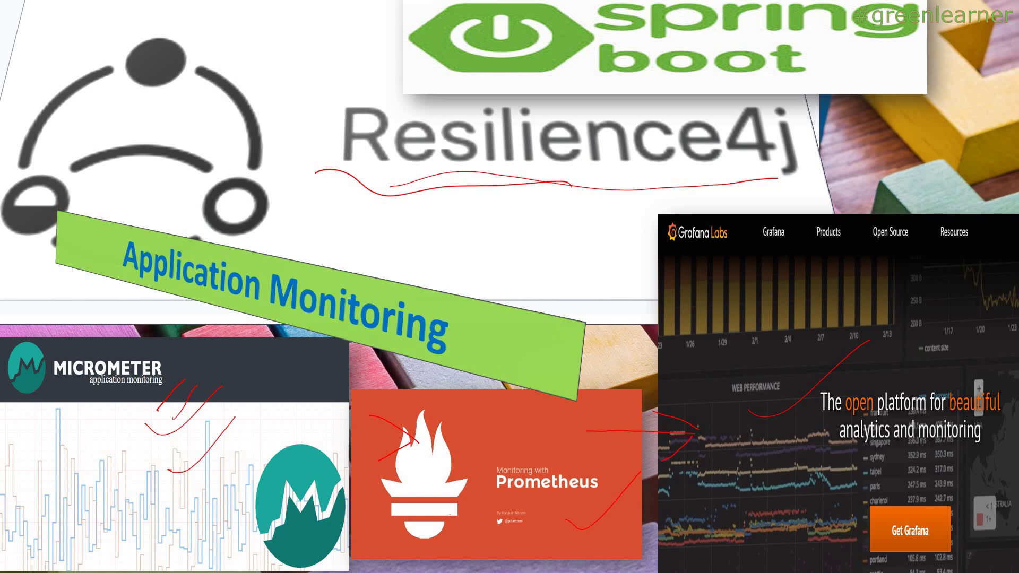
pyautogui.hotkey('alt', 'Tab')
pyautogui.hotkey('alt', 'Tab')
pyautogui.hotkey('alt', 'Tab')
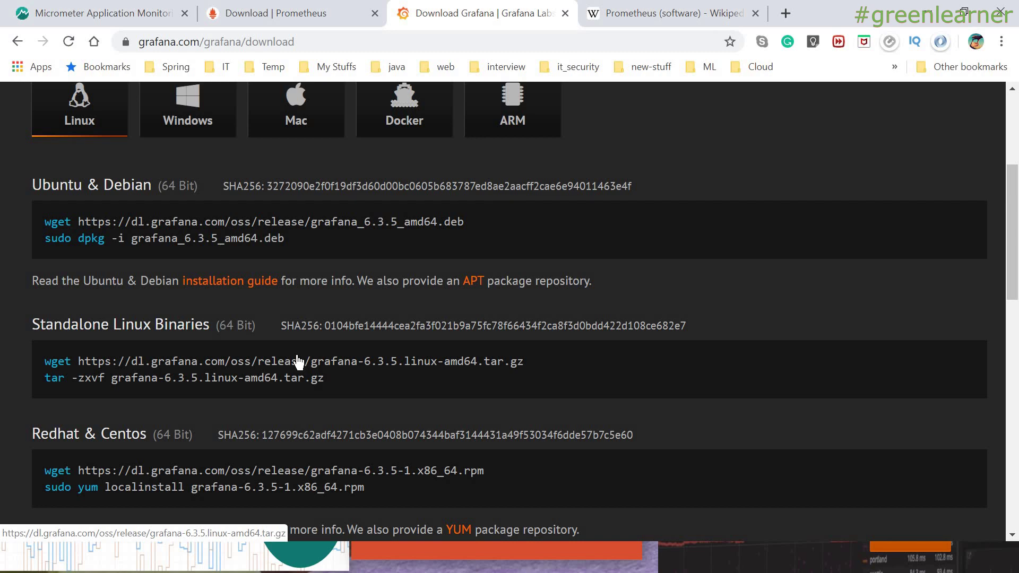
pyautogui.click(119, 14)
pyautogui.click(292, 13)
pyautogui.click(451, 13)
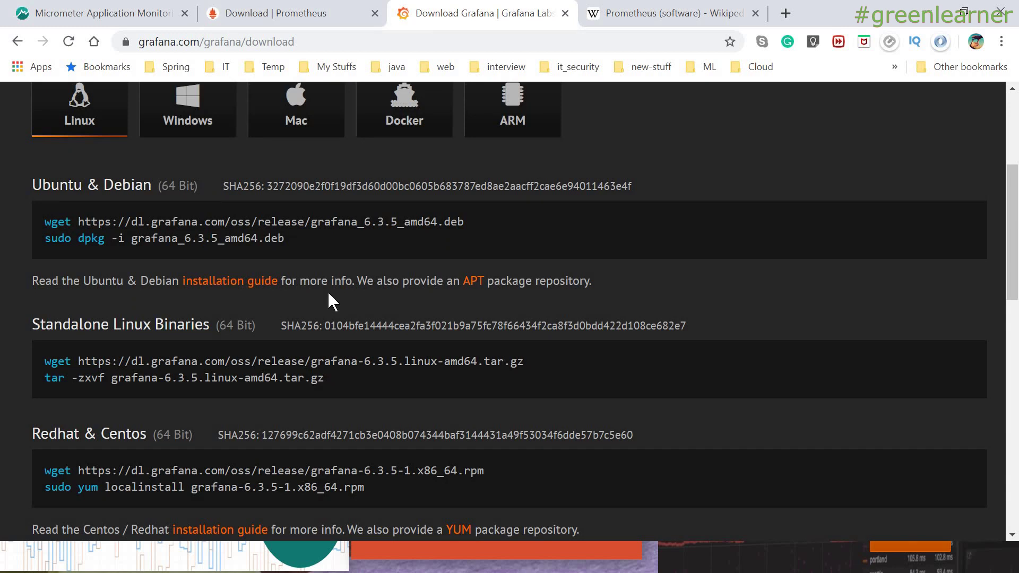